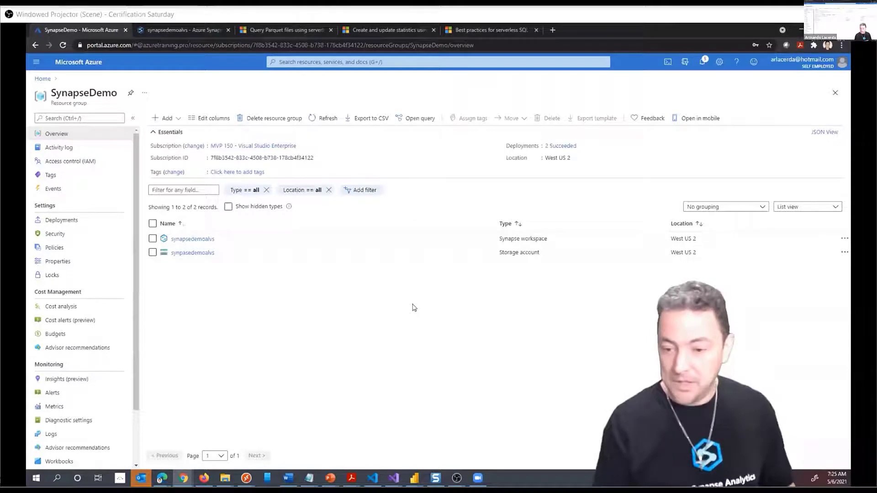
Step: Open the synapsedemoalvs Synapse workspace from the SynapseDemo resource group and review its SQL pools
key(ctrl+plus)
key(ctrl+plus)
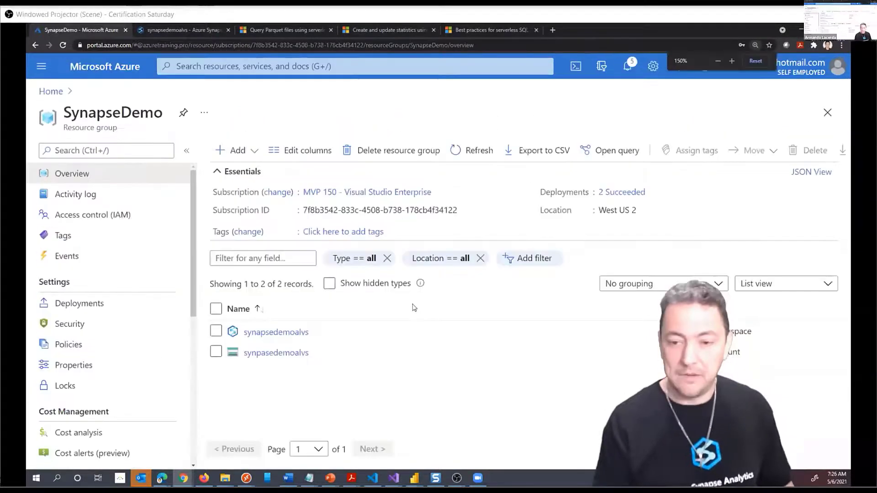
key(ctrl+minus)
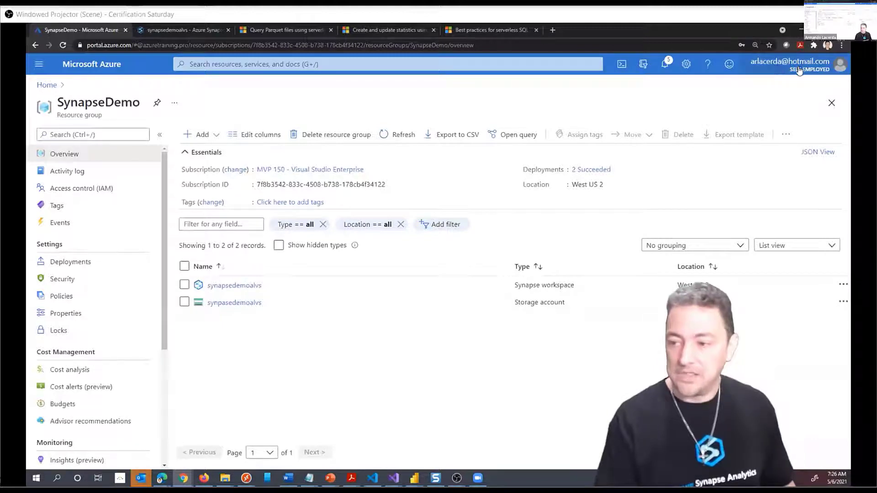
mouse_move(801, 74)
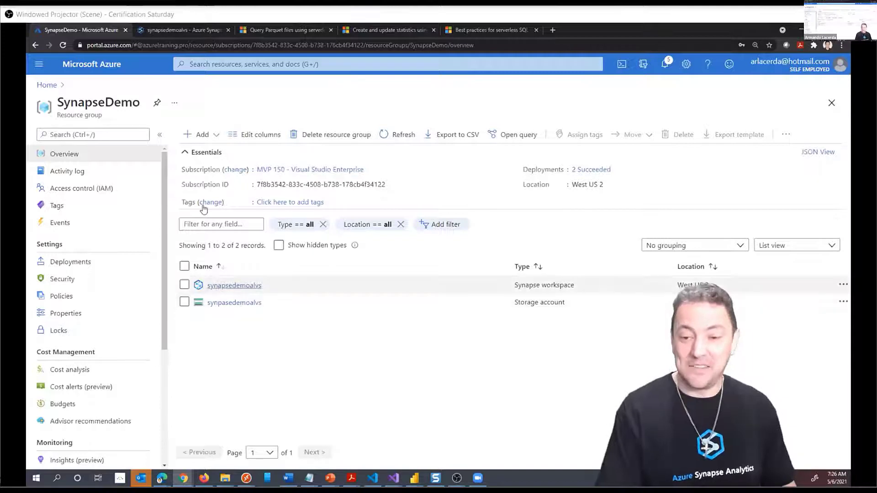
click(226, 287)
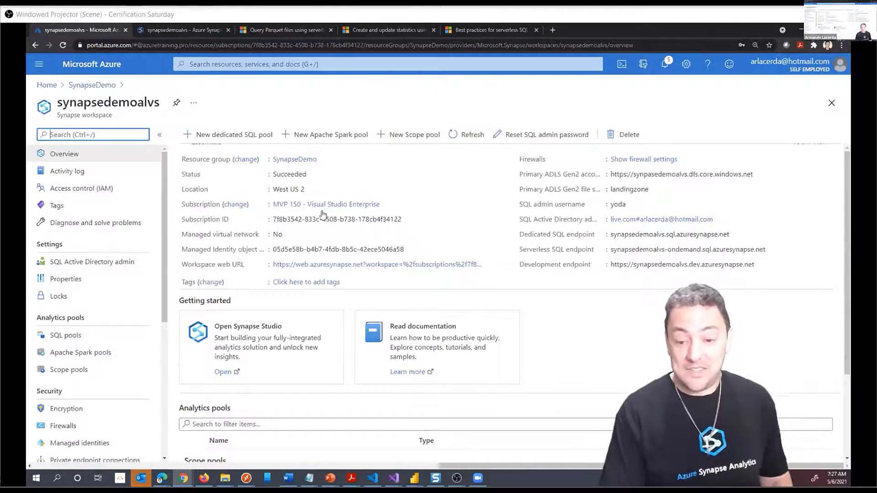
click(91, 340)
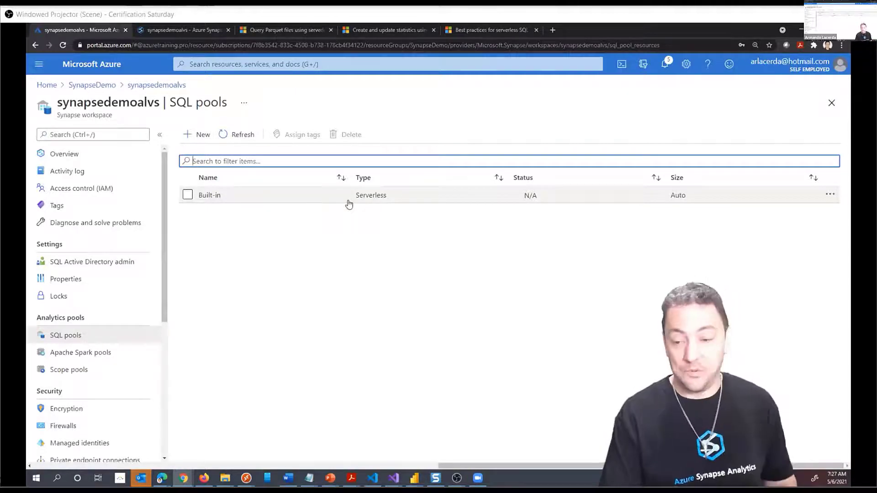
click(121, 158)
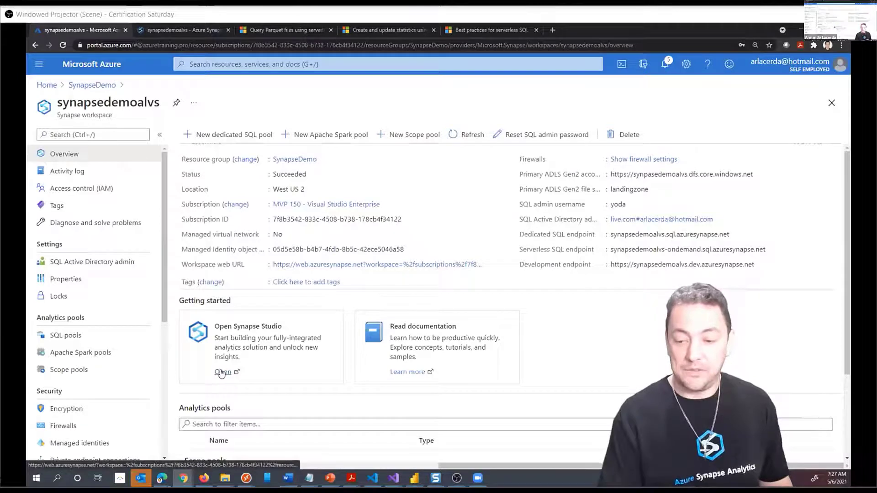
Step: Switch to Synapse Studio and inspect the workspace databases and the SQL pools monitoring page
click(184, 30)
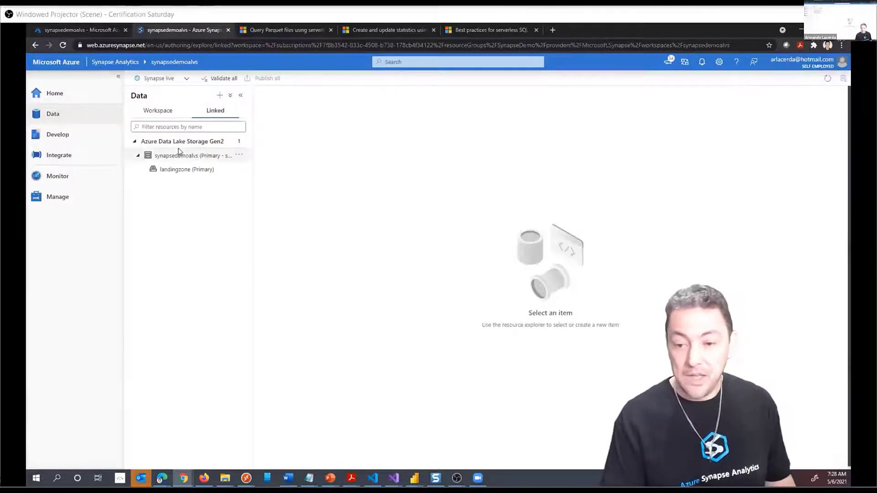
click(155, 111)
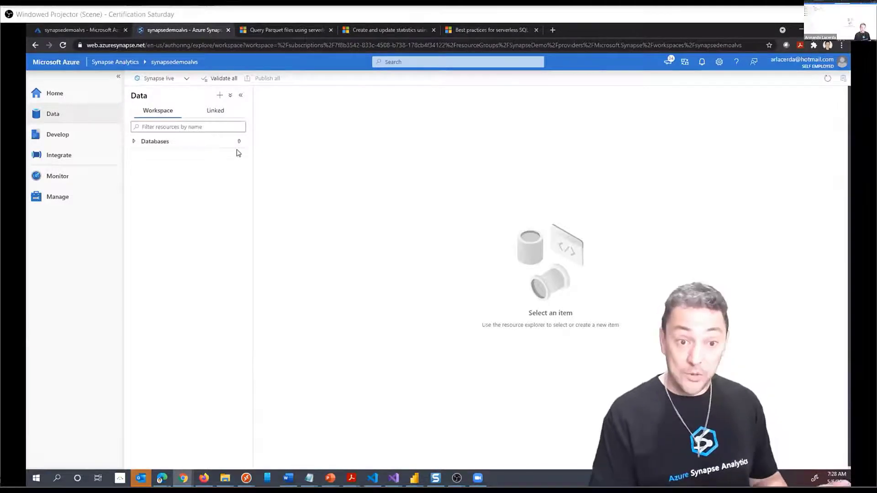
click(79, 188)
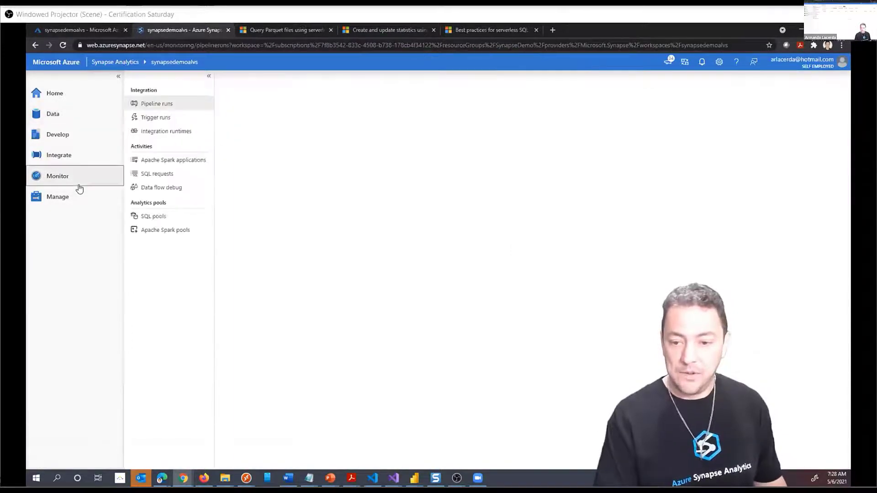
click(171, 223)
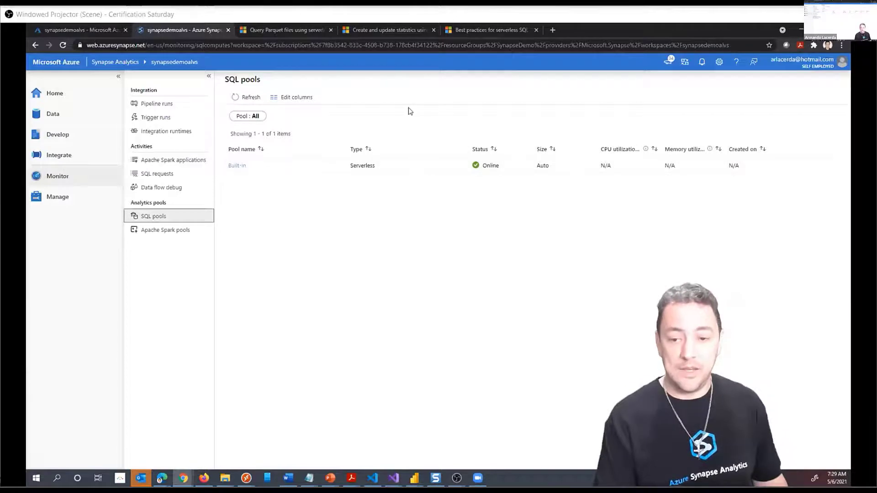
Step: Open the linked landingzone container in the primary Azure Data Lake Storage Gen2 account
click(60, 115)
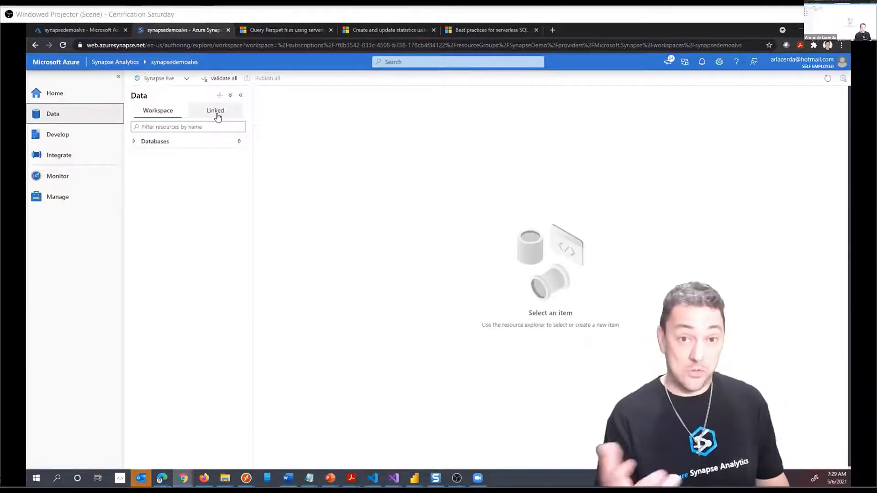
click(217, 114)
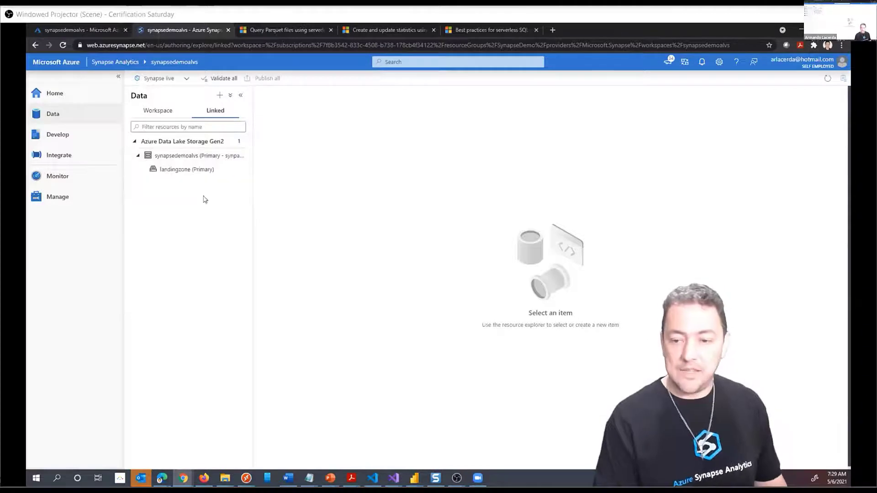
click(198, 173)
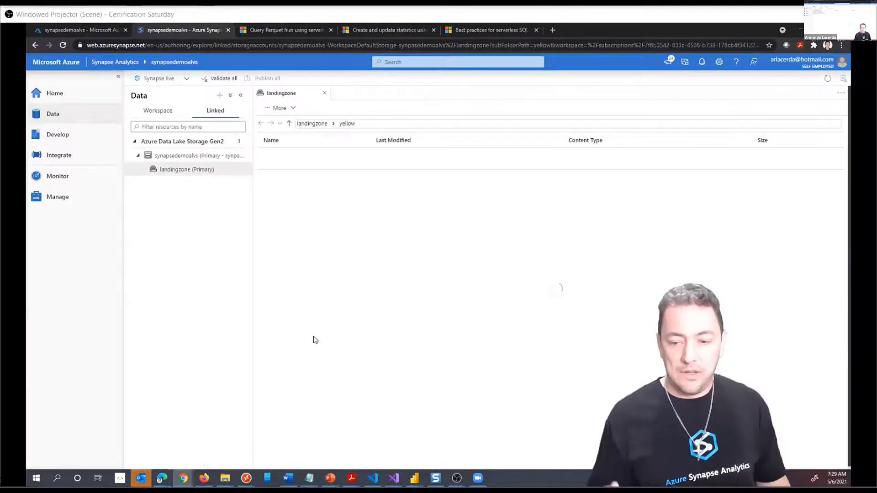
Step: Look over the Synapse Studio home page, including its recent resources, feature showcase and community sections
click(83, 31)
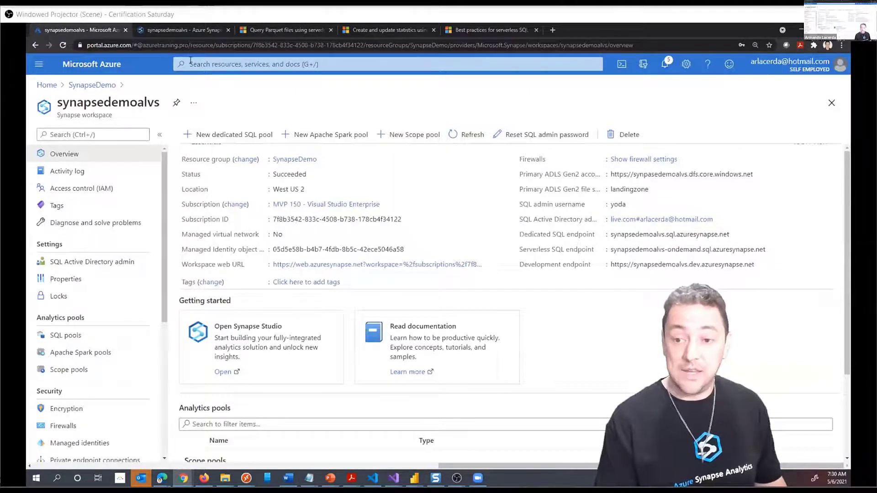
click(187, 30)
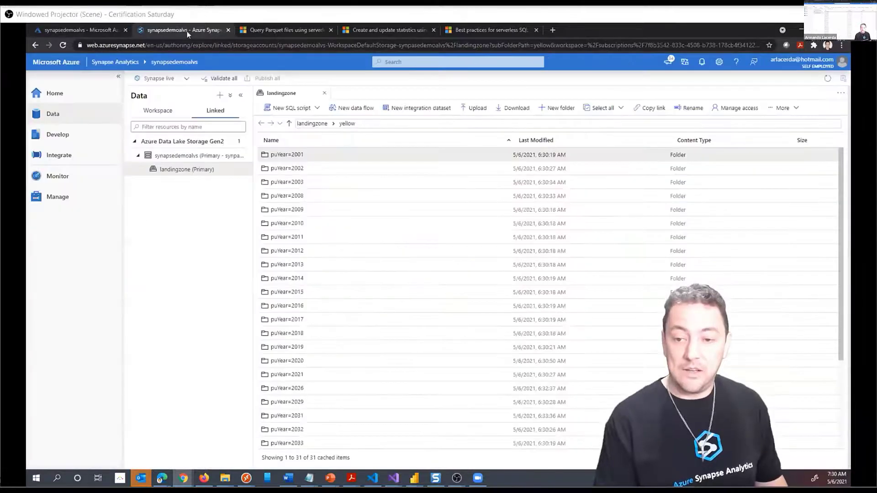
click(55, 96)
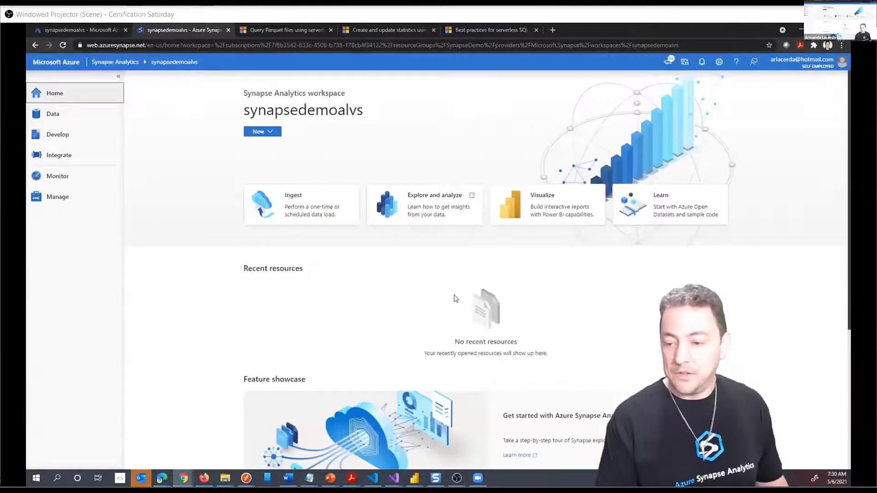
scroll(432, 248, down, 1)
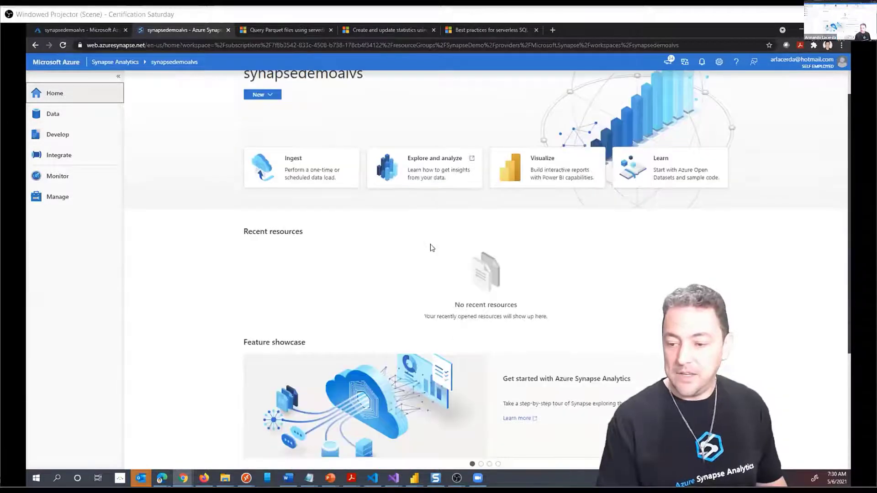
scroll(429, 247, down, 4)
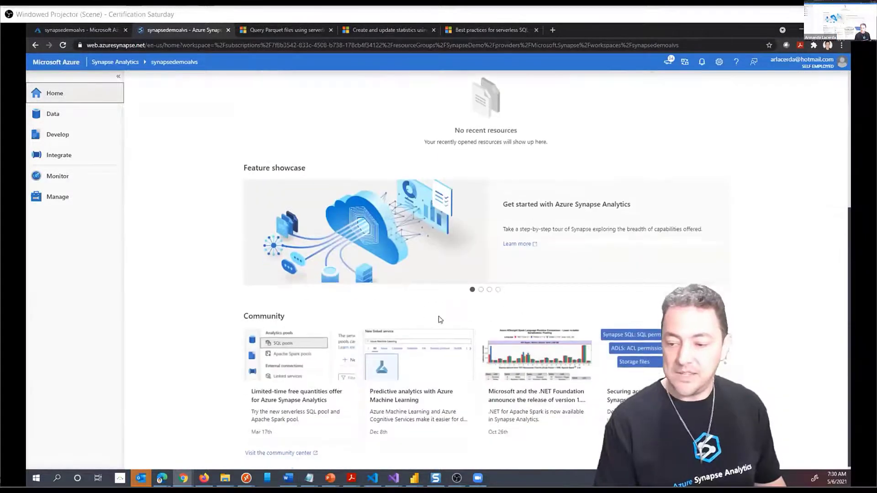
scroll(440, 319, up, 4)
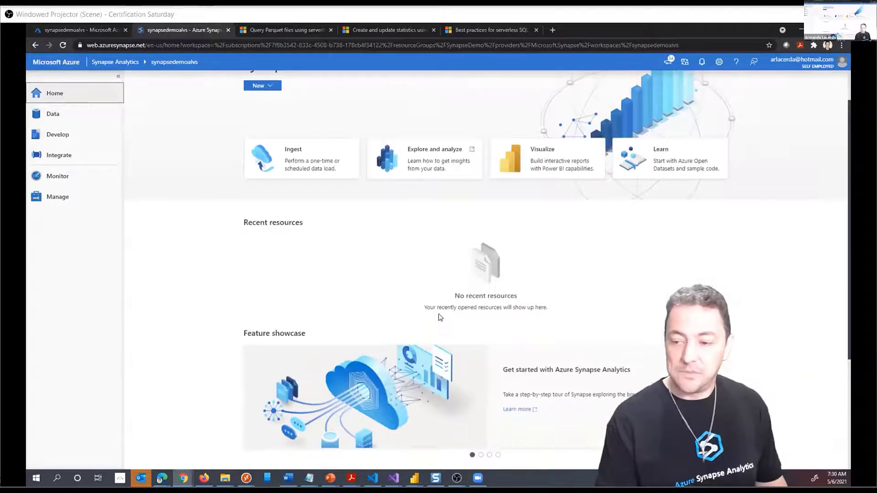
scroll(440, 319, up, 1)
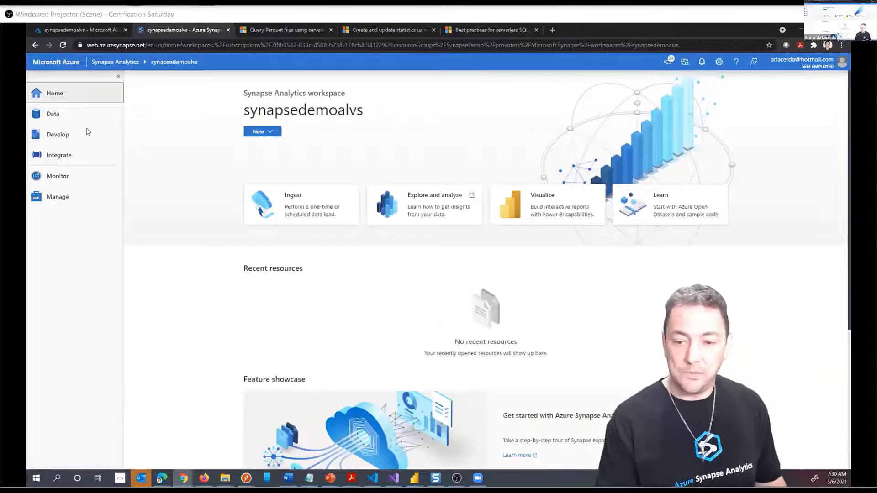
Step: Browse the landingzone container to the puMonth=4 folder under yellow and puYear=2013
click(55, 117)
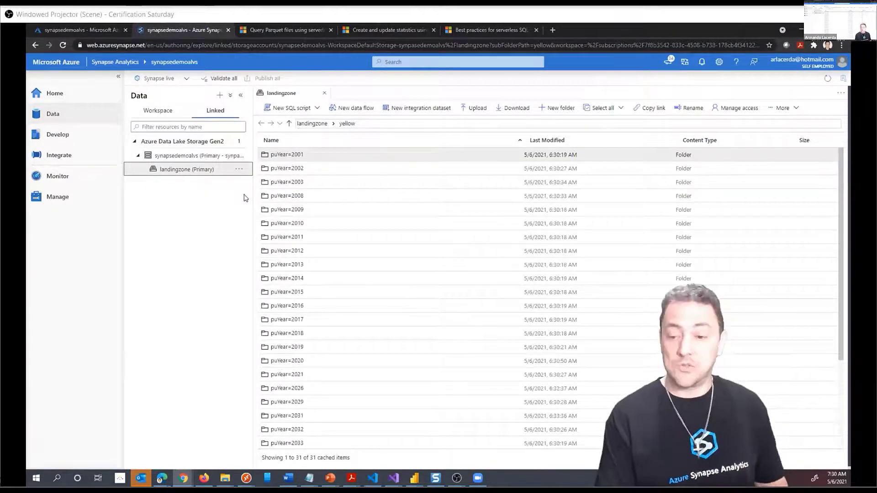
click(312, 124)
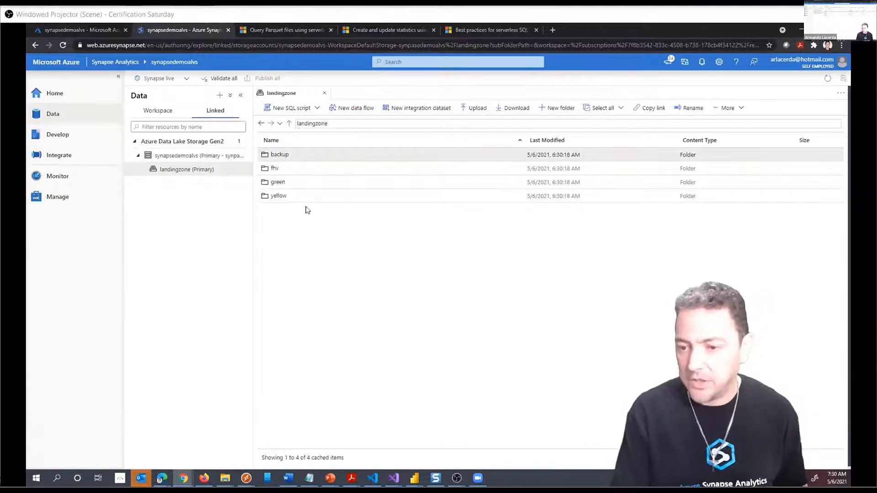
double_click(275, 199)
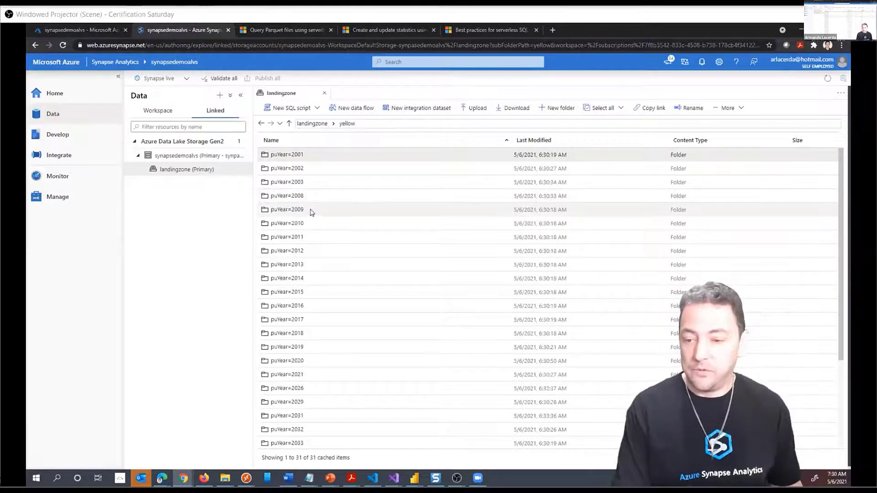
double_click(294, 265)
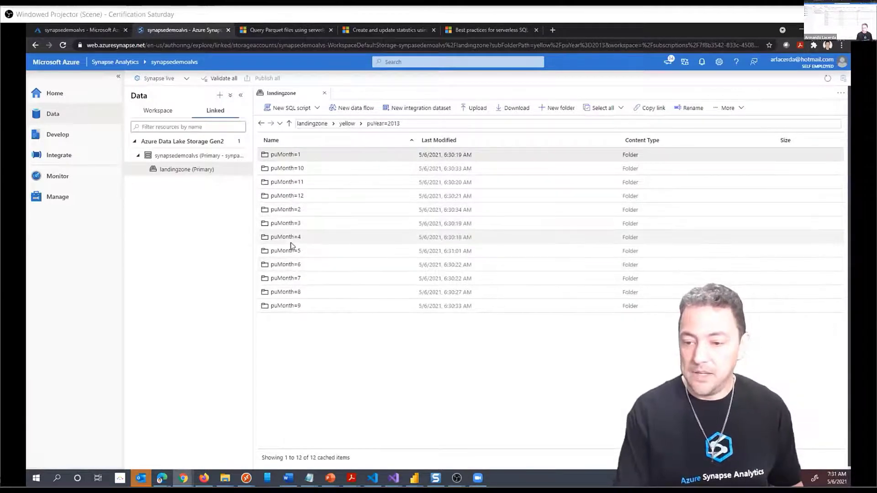
double_click(293, 237)
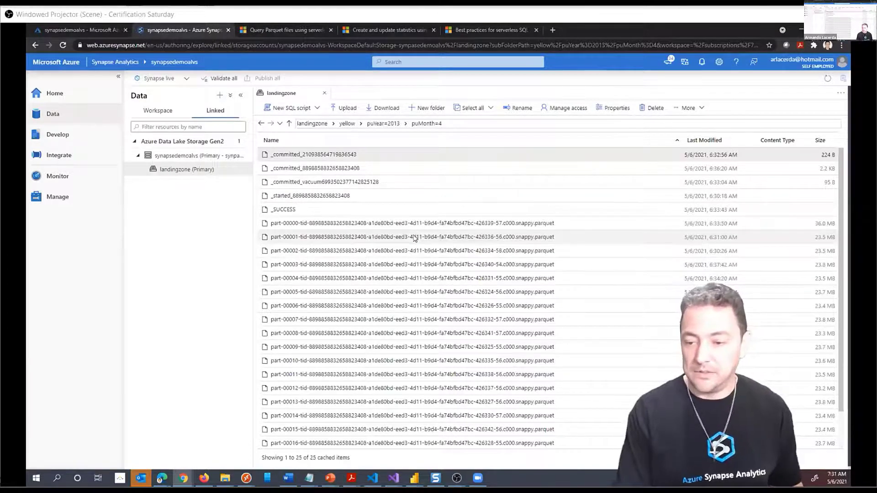
Step: Create a SQL script that selects the top 100 rows of the part-00005 Parquet file
click(429, 297)
right_click(429, 298)
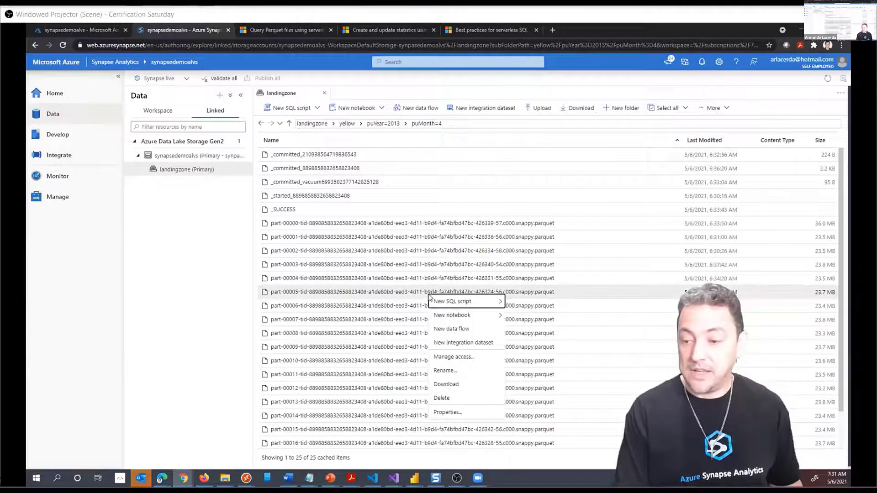
mouse_move(452, 301)
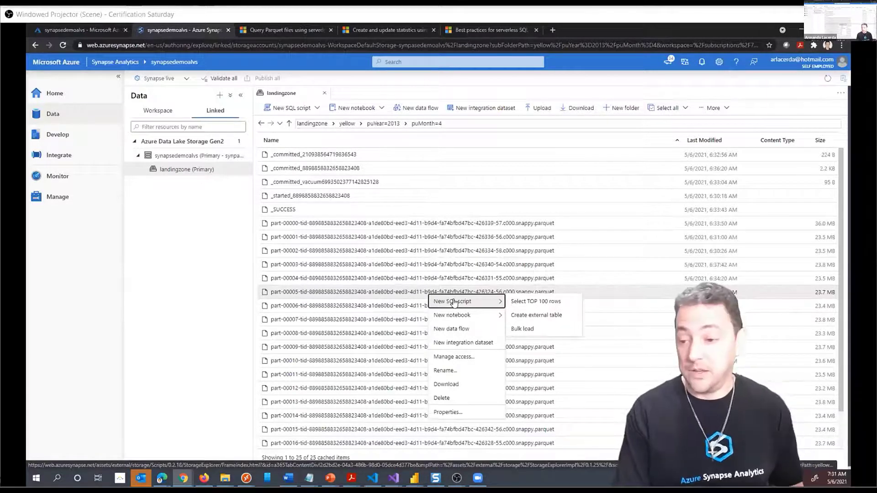
click(545, 303)
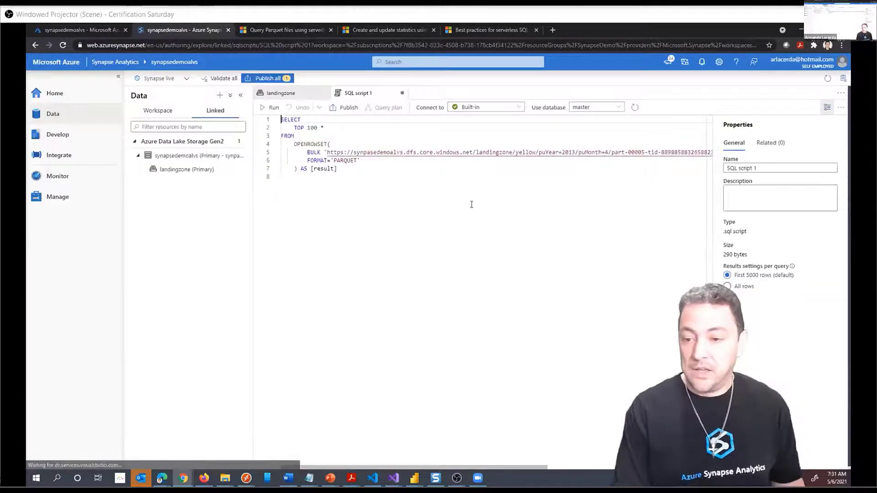
Step: Enlarge the page and collapse the main navigation to give the SQL script more room
click(301, 144)
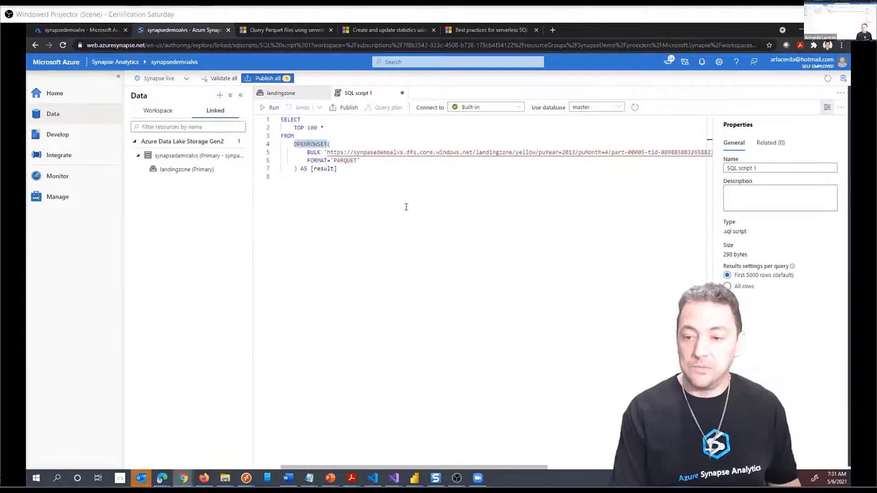
key(ctrl+plus)
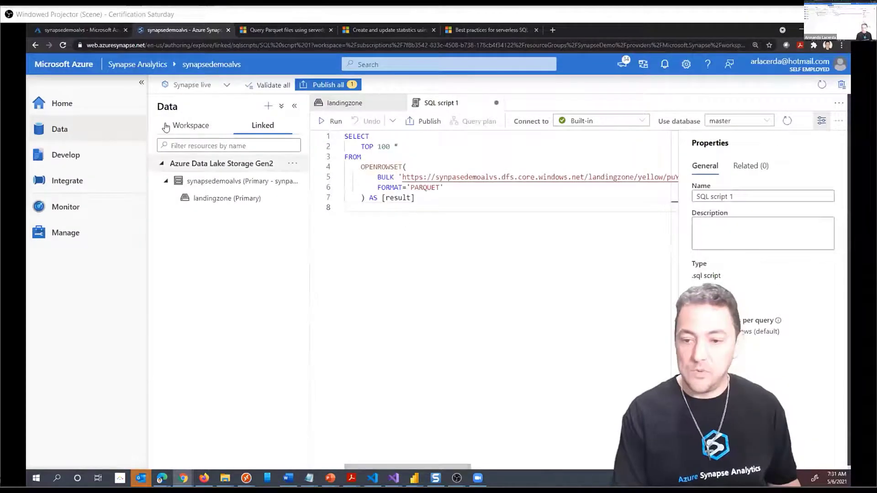
click(140, 85)
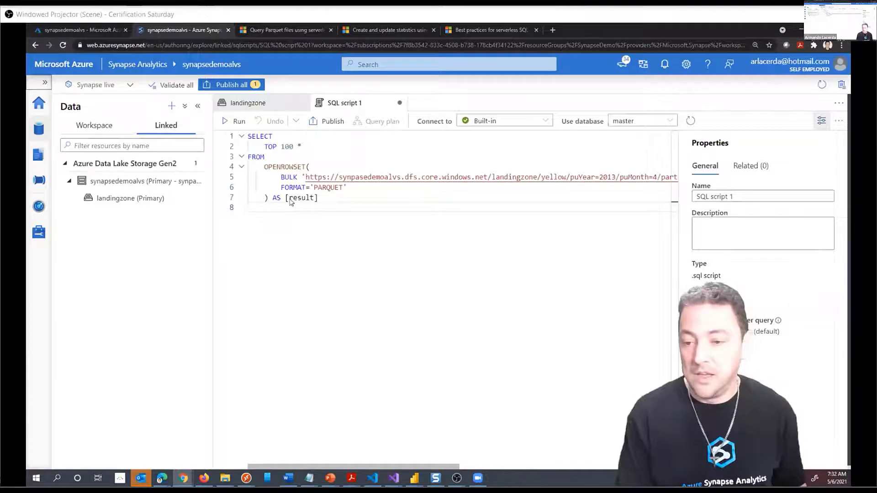
click(283, 168)
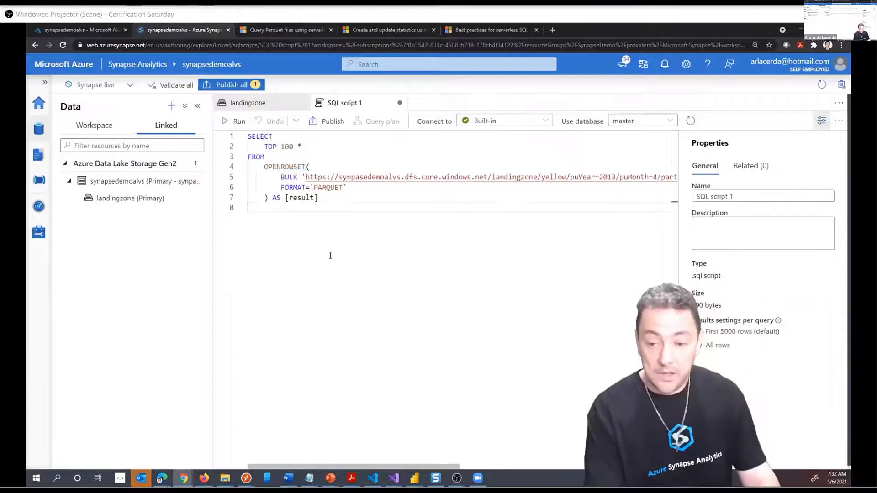
Step: Run the top 100 rows query twice on the Built-in pool and show its execution messages
key(F5)
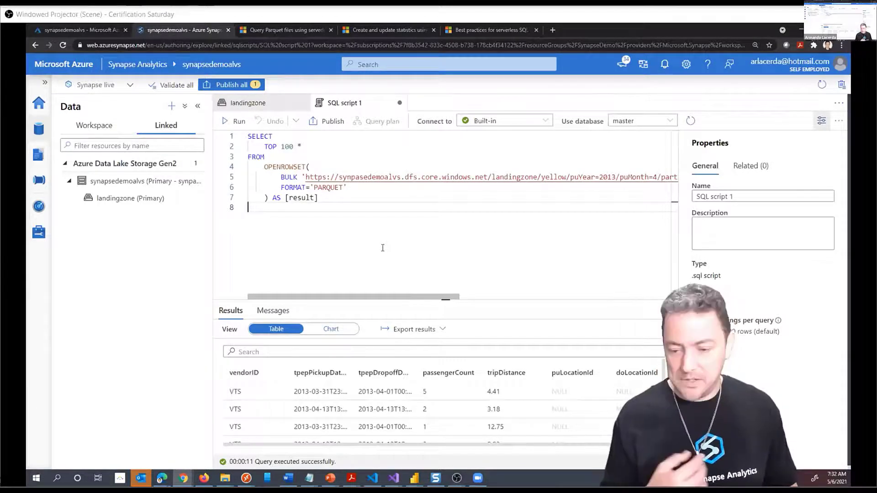
key(F5)
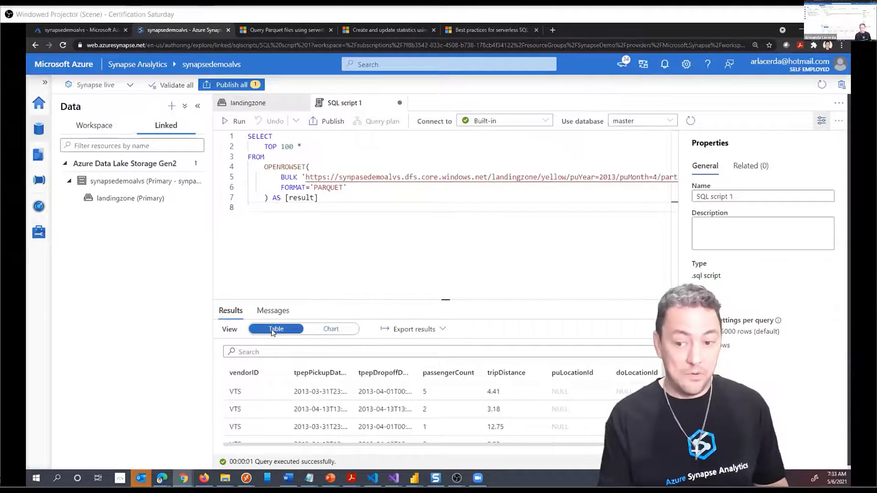
click(272, 312)
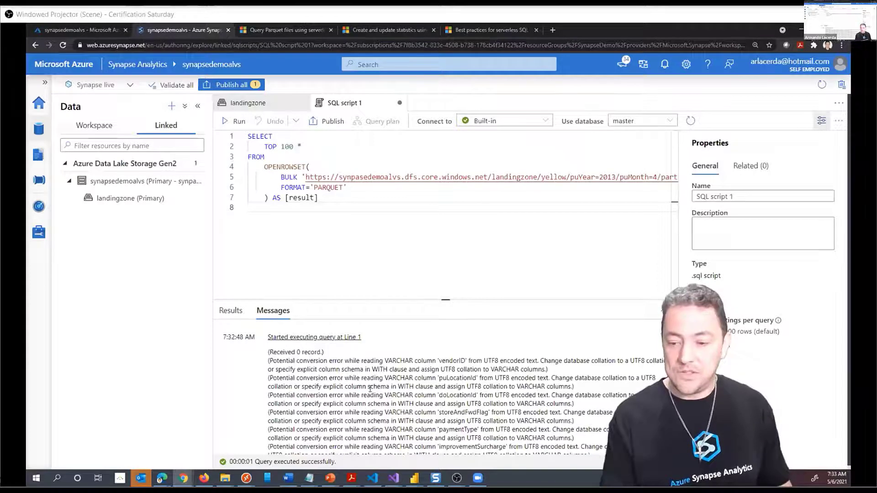
Step: Read through the VARCHAR conversion entries in the execution messages of the top 100 rows query
drag(345, 387, 414, 417)
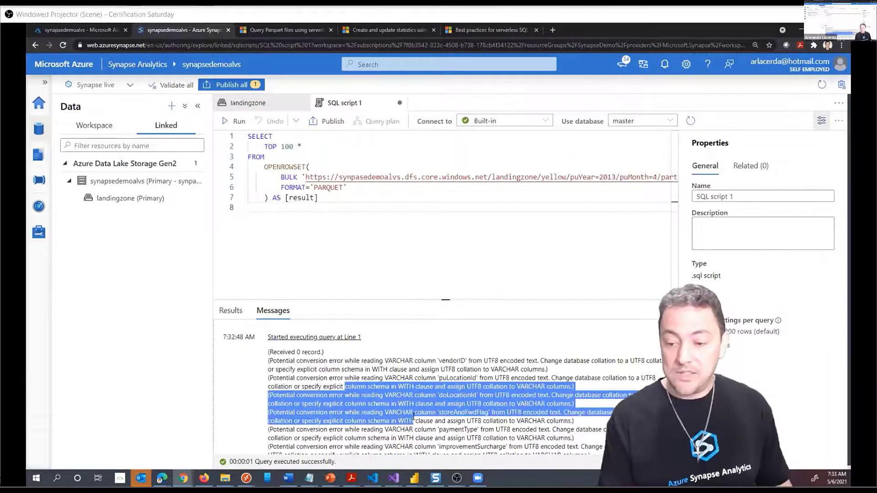
click(404, 369)
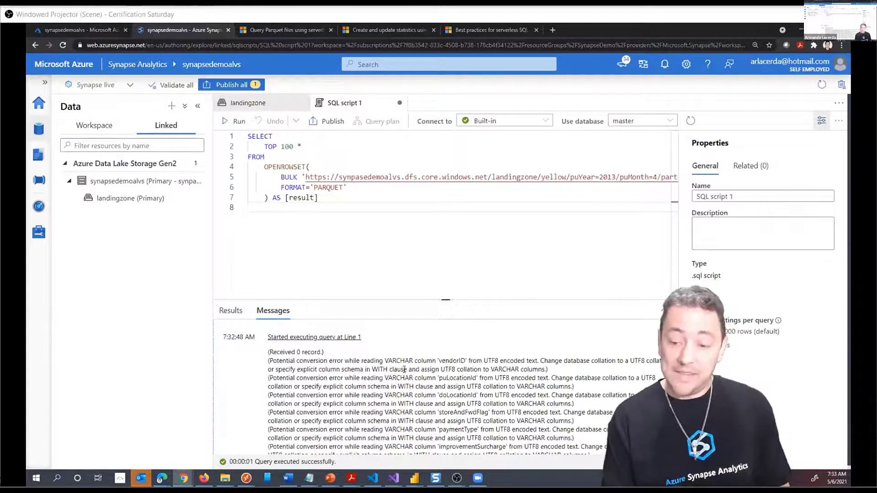
scroll(404, 369, down, 1)
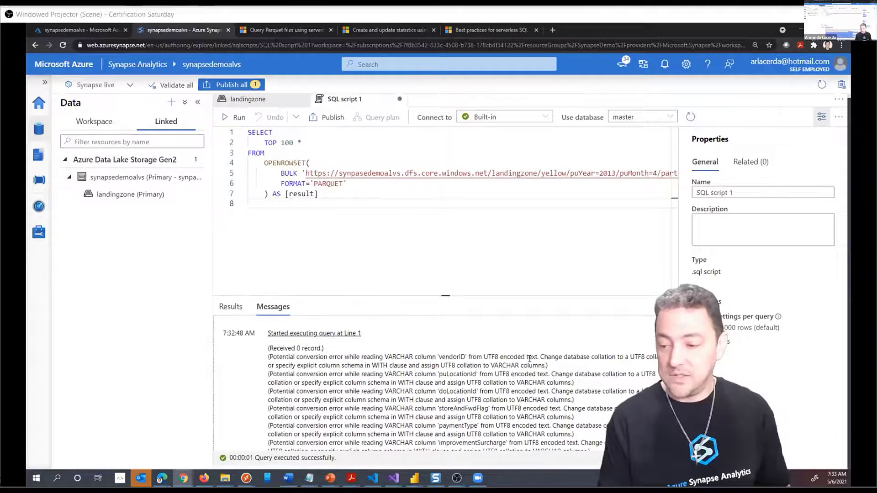
drag(520, 383, 546, 473)
click(514, 381)
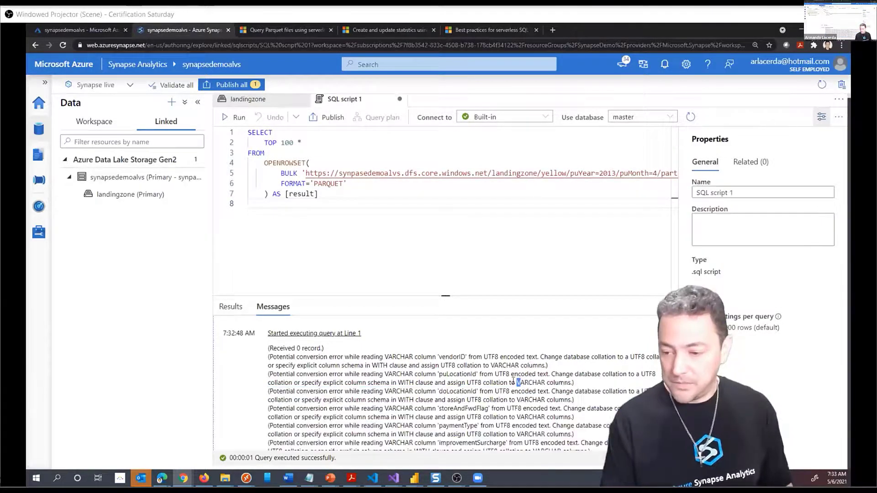
click(529, 391)
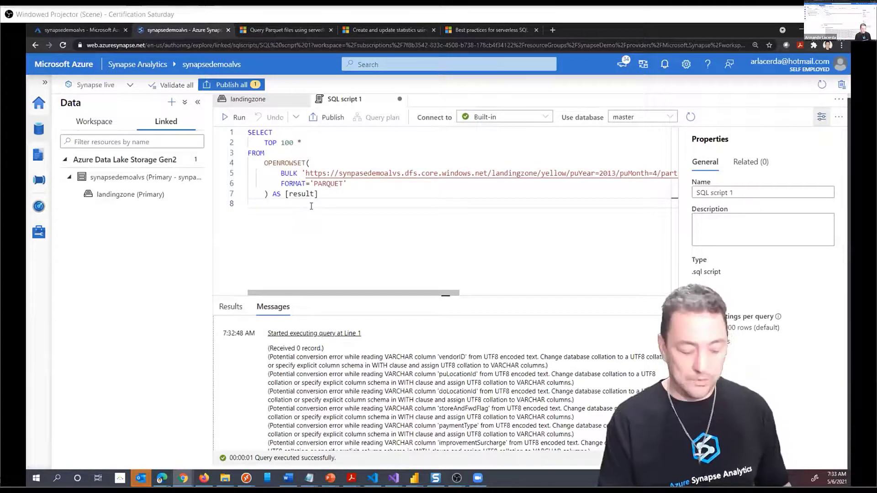
Step: Insert an empty WITH clause, "with ( )", between the OPENROWSET closing parenthesis and AS [result]
click(272, 194)
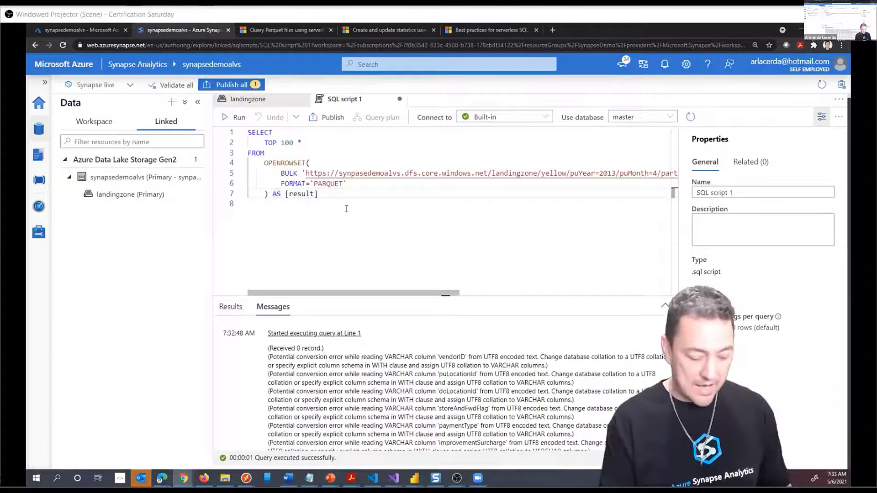
text(with ()
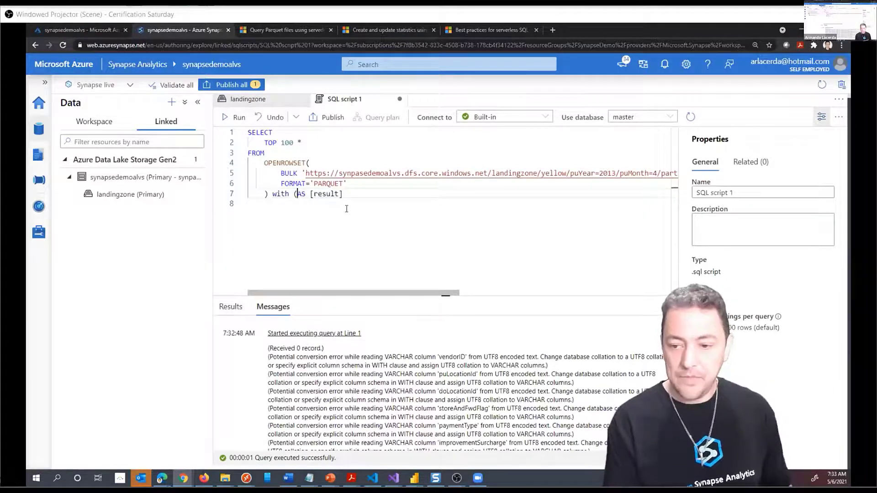
key(Return)
key(BackSpace)
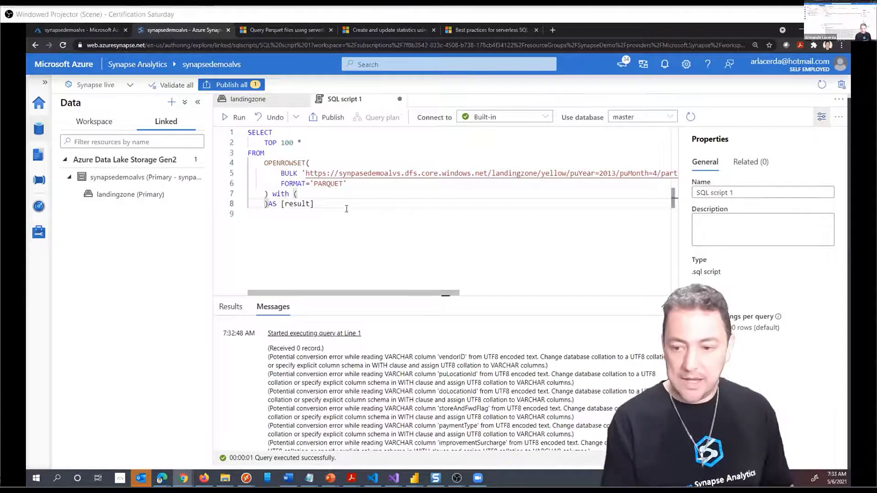
text())
key(Left)
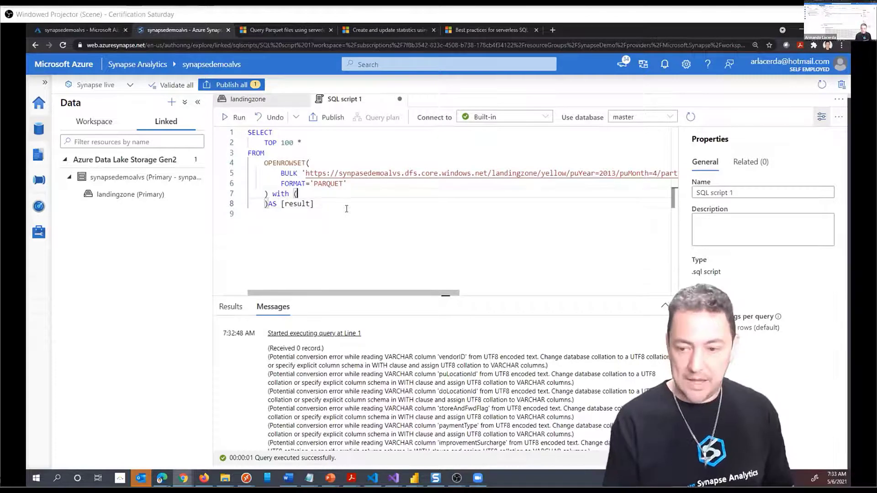
key(Return)
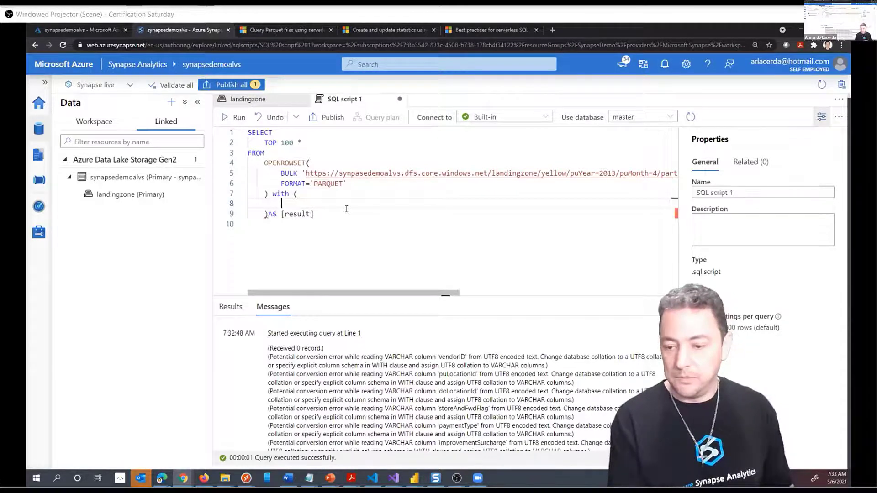
Step: Show the query results for reference and enter the sample column definition "col varchar(100) colllate ...." inside the WITH clause
click(233, 309)
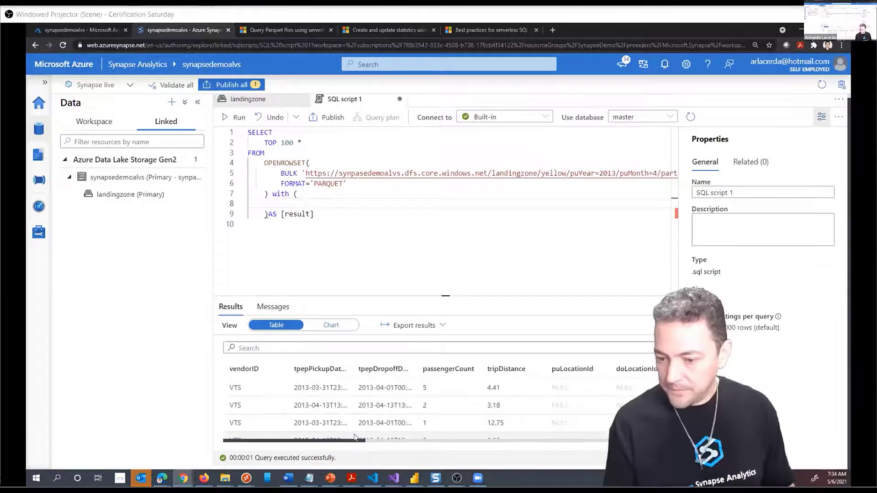
drag(356, 441, 383, 428)
click(337, 405)
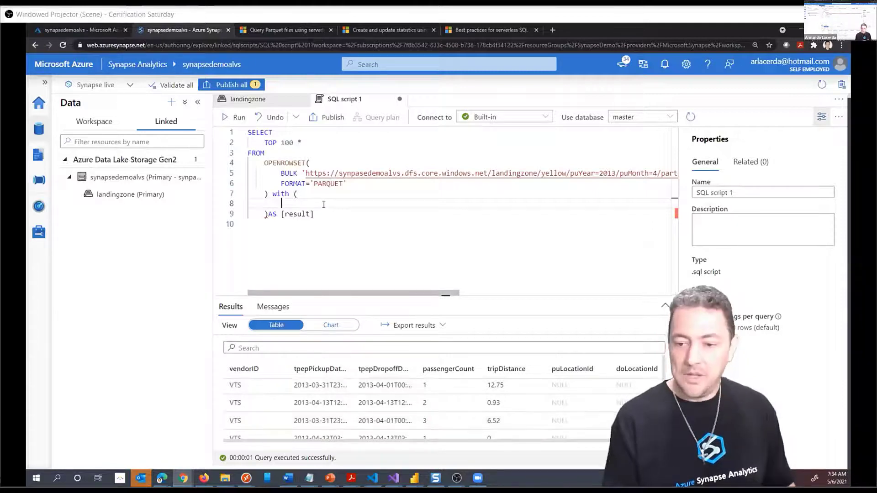
text(col )
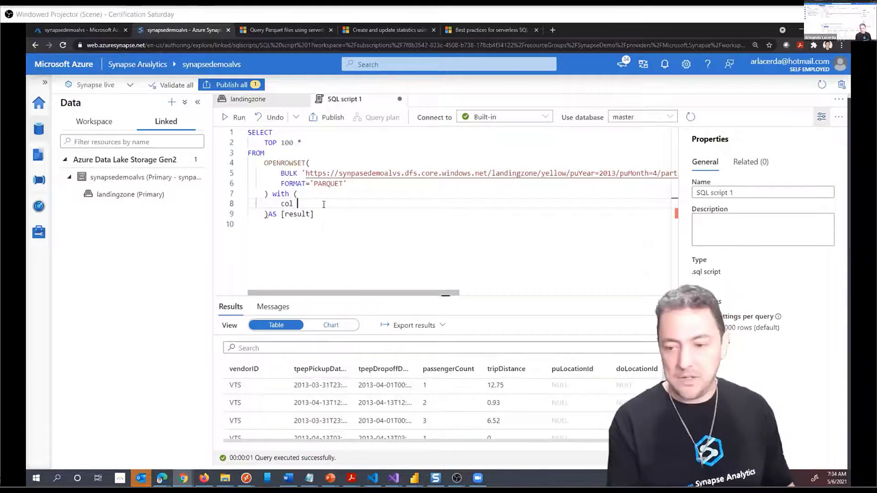
text(char()
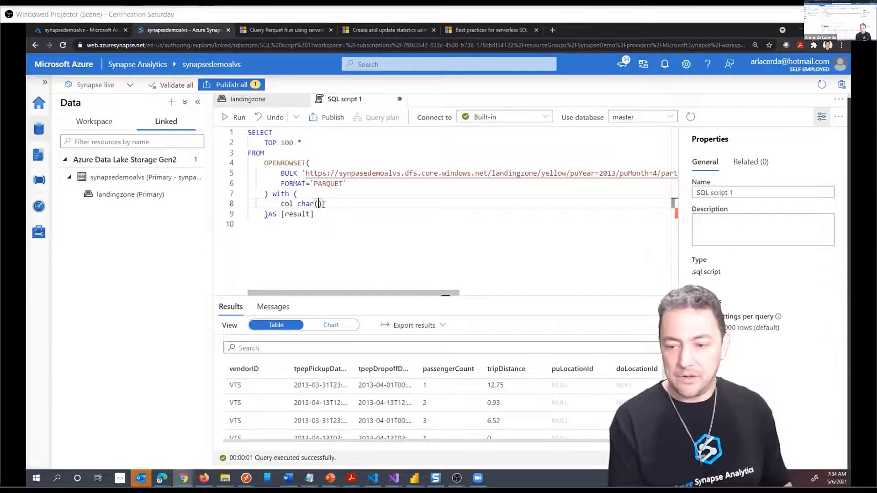
key(BackSpace)
key(BackSpace)
key(BackSpace)
key(BackSpace)
key(BackSpace)
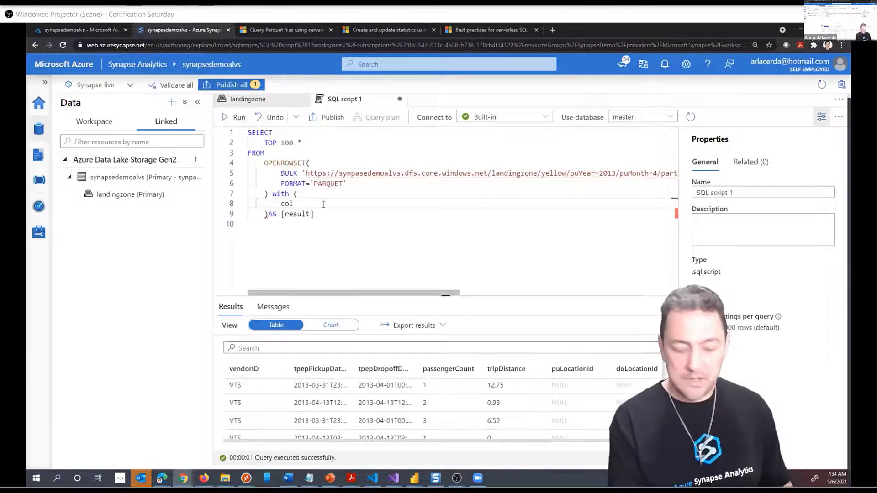
text(varchar)
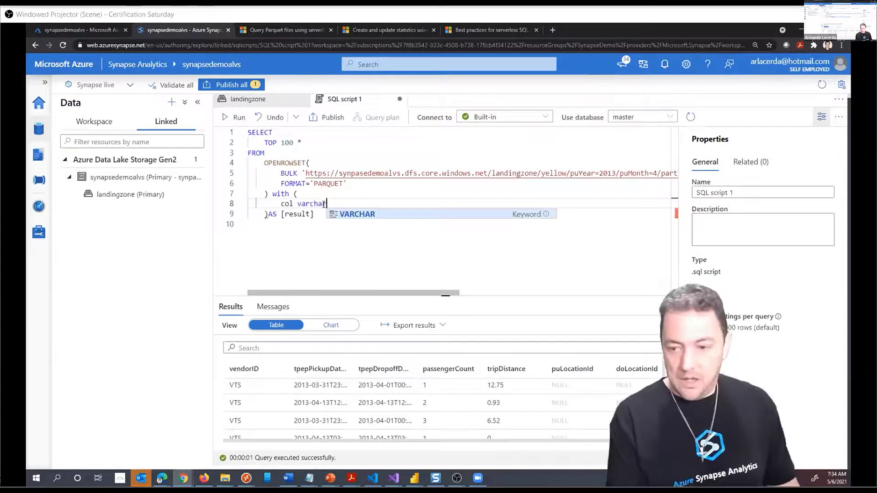
text((100))
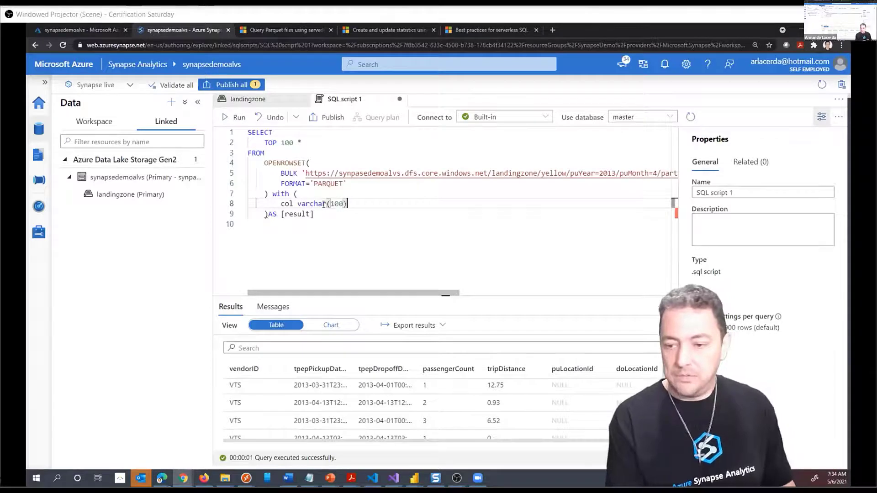
text( coll)
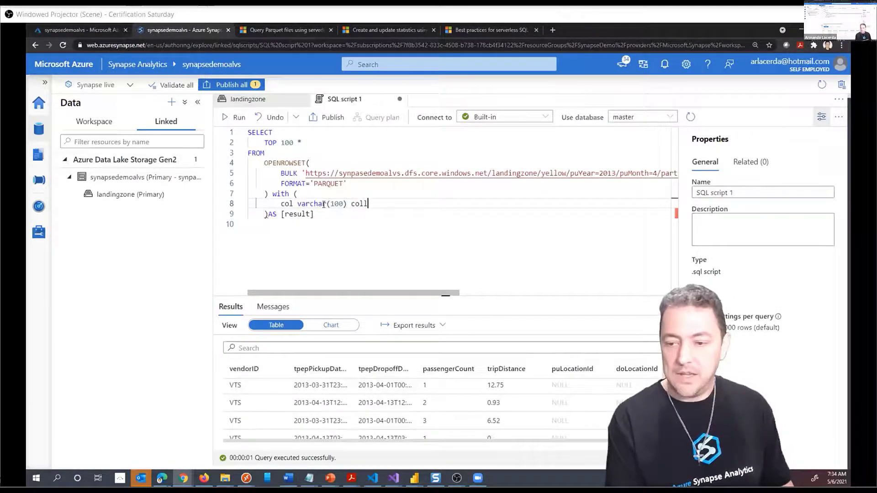
text(late ....)
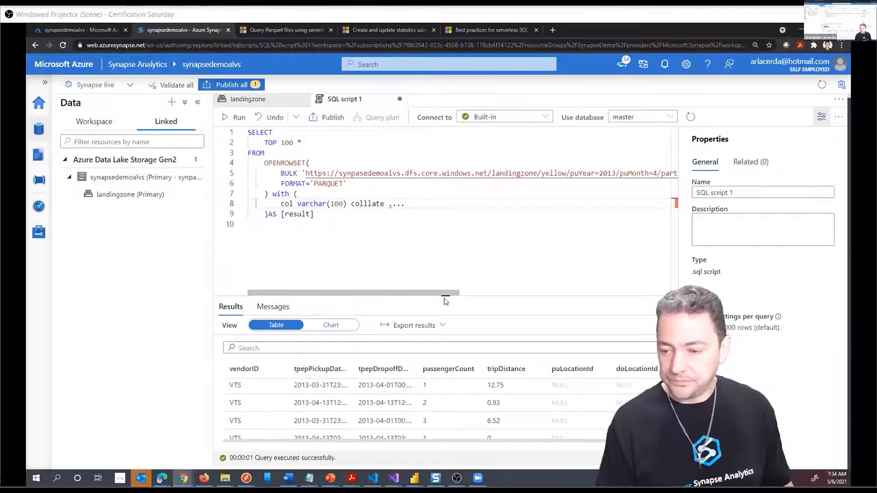
Step: Enlarge the output area, show the execution messages and examine the sizes of data scanned and data moved
drag(446, 296, 449, 219)
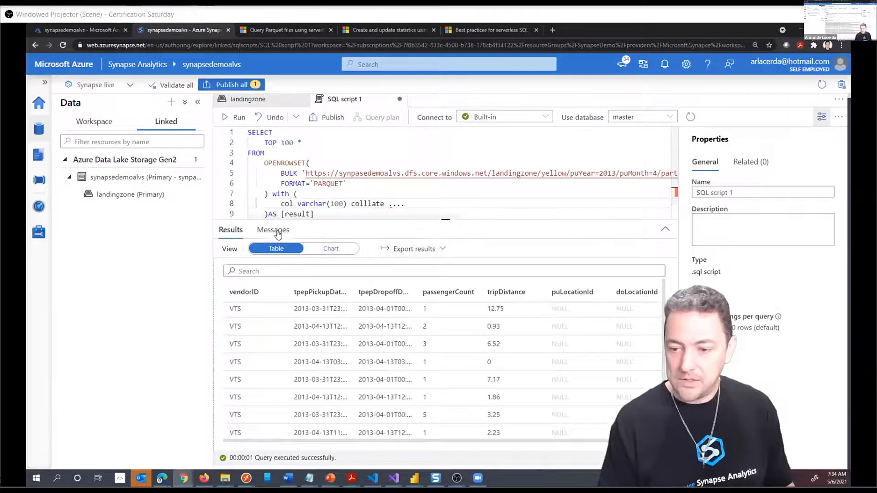
click(274, 230)
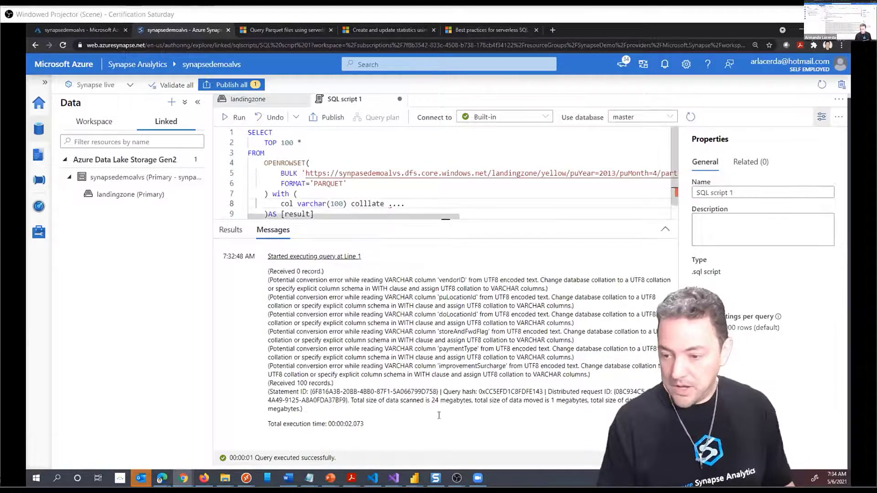
double_click(433, 402)
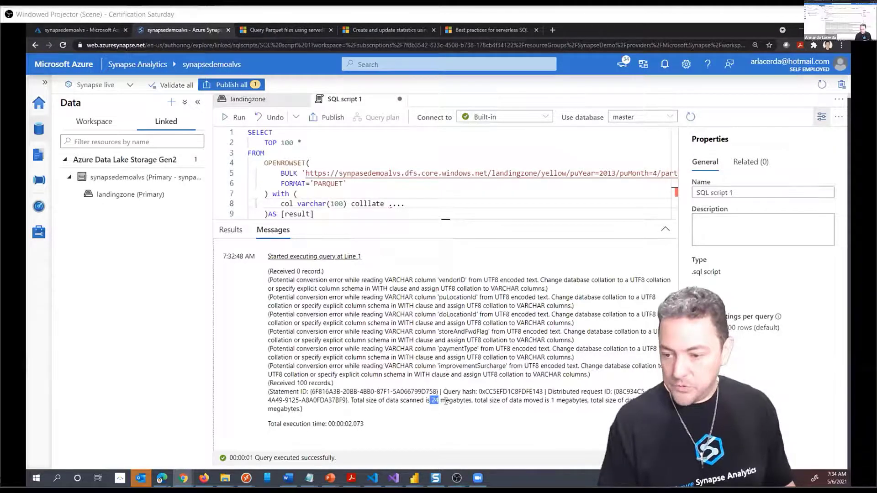
drag(446, 401, 471, 401)
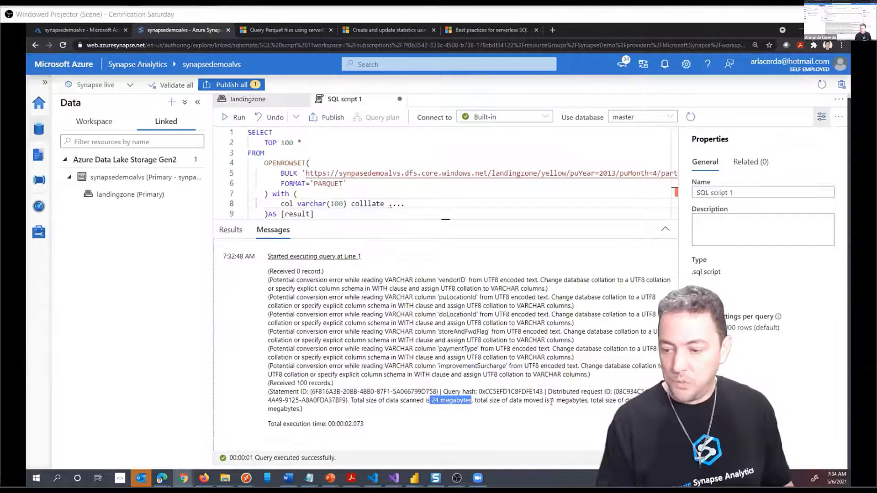
drag(552, 402, 592, 405)
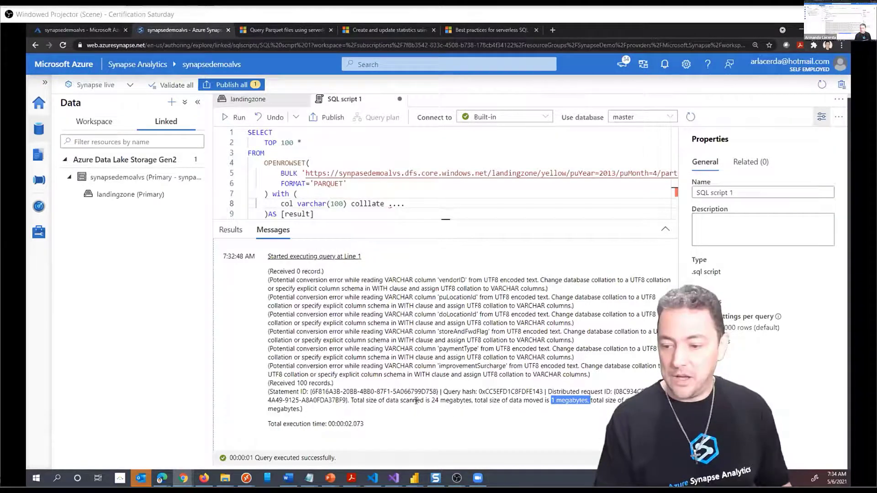
drag(416, 401, 577, 400)
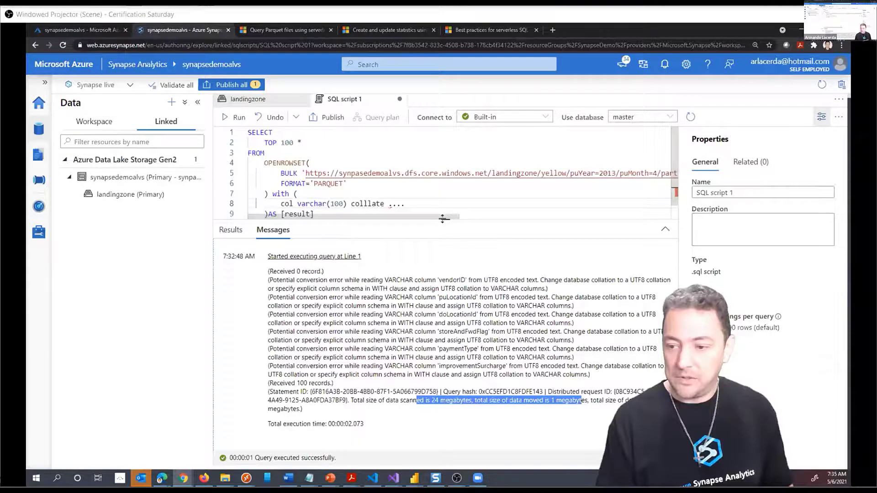
Step: Give the script editor more height and delete the WITH clause so the alias AS [result] directly follows OPENROWSET
drag(443, 218, 445, 332)
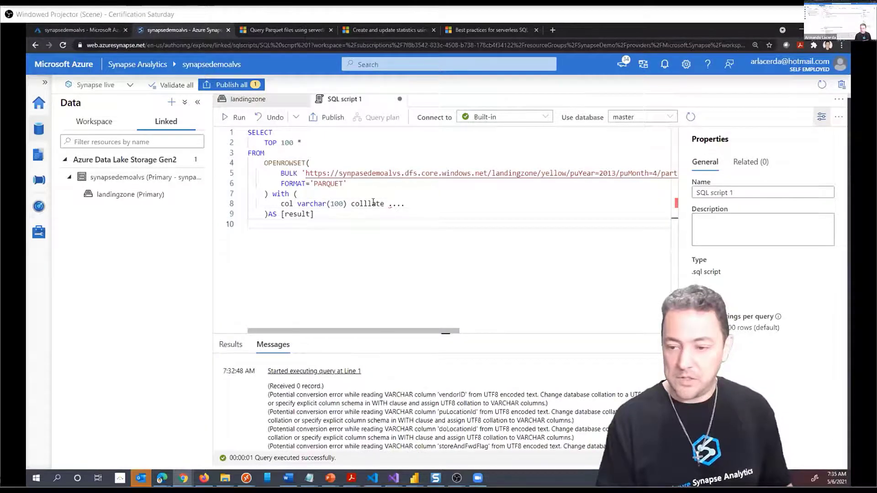
drag(413, 207, 275, 195)
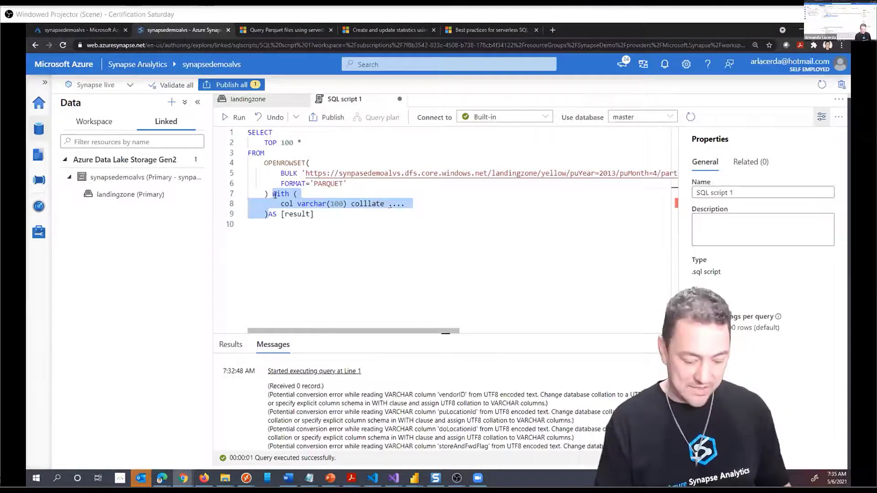
key(Delete)
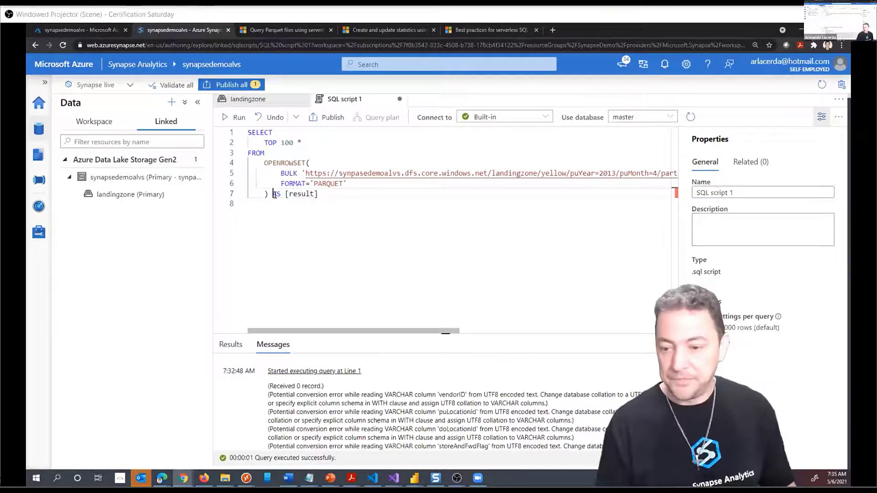
click(350, 192)
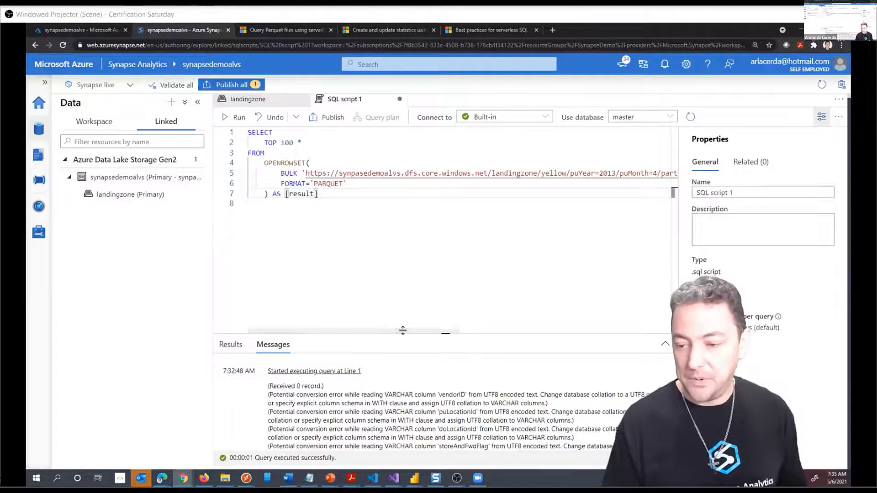
drag(403, 330, 403, 327)
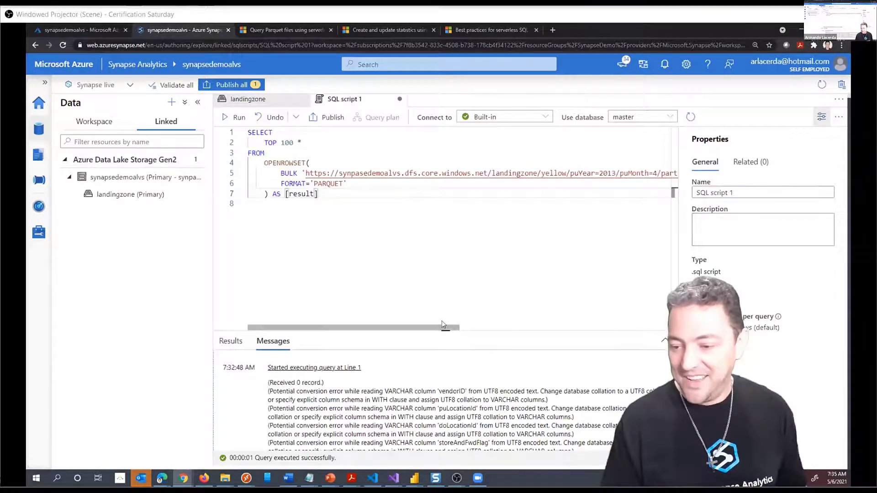
Step: Replace the puYear and puMonth values in the BULK path with * wildcards
click(494, 170)
key(ctrl+Right)
key(ctrl+Right)
key(ctrl+Right)
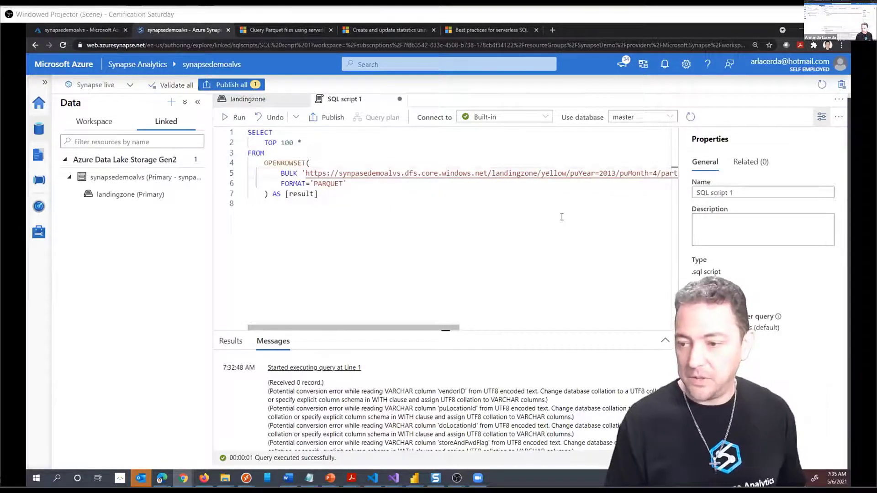
key(ctrl+shift+Right)
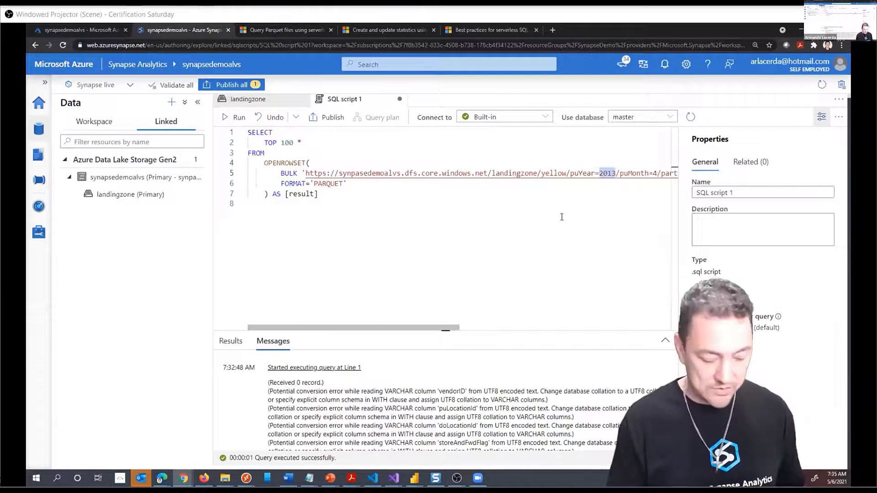
text(*)
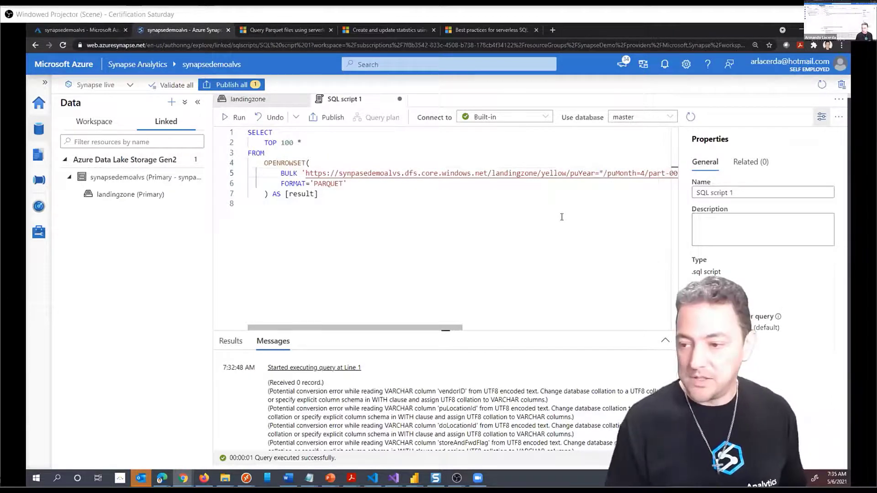
key(Right)
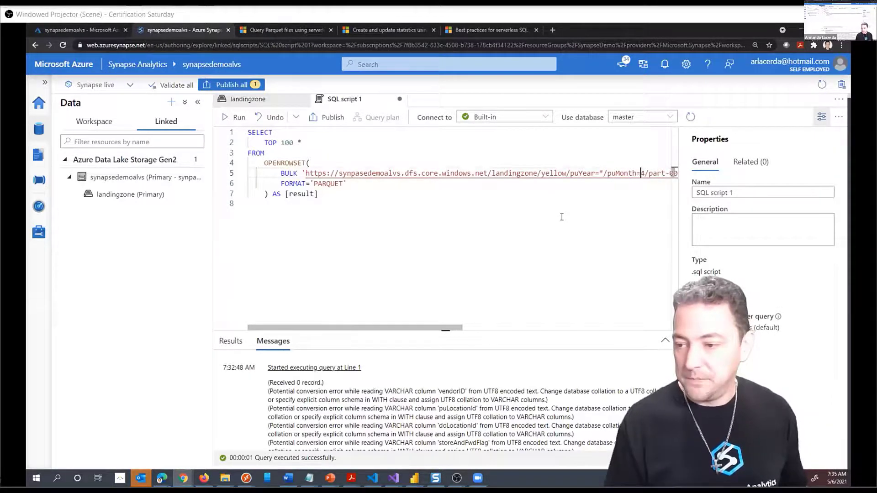
key(shift+Right)
text(*)
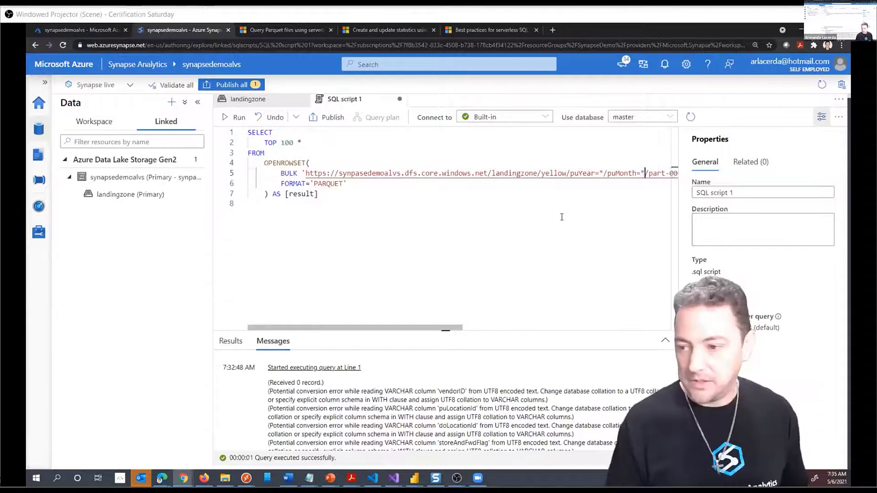
Step: Replace the specific part file name in the BULK path with the wildcard *.parquet
key(shift+End)
key(shift+Left)
key(shift+Left)
key(shift+Left)
key(shift+Left)
key(shift+Left)
key(shift+Left)
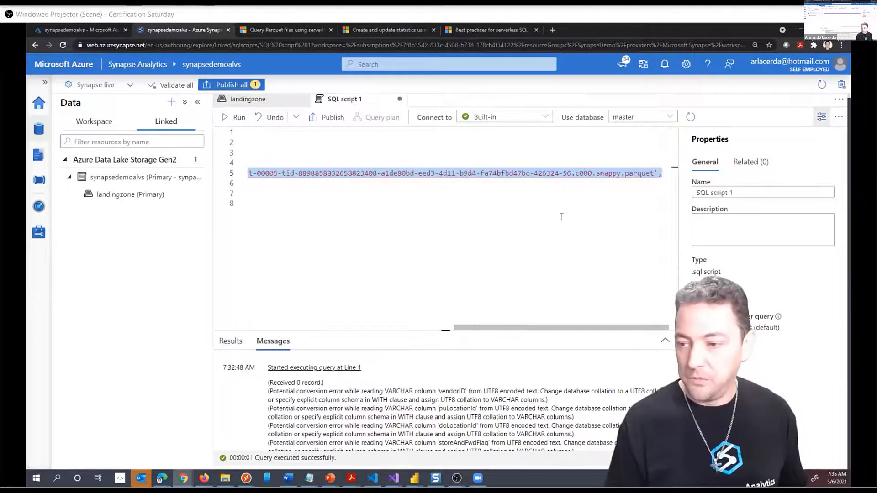
key(shift+Left)
key(shift+Left)
key(shift+Left)
key(shift+Left)
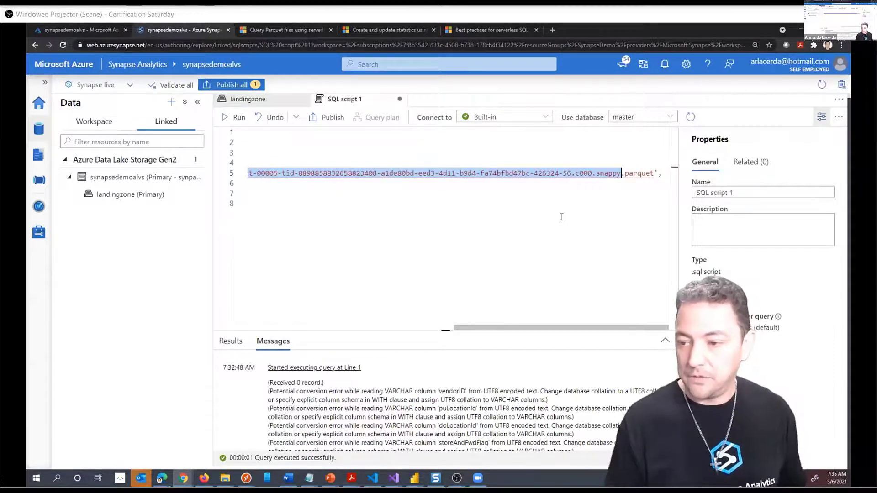
text(*)
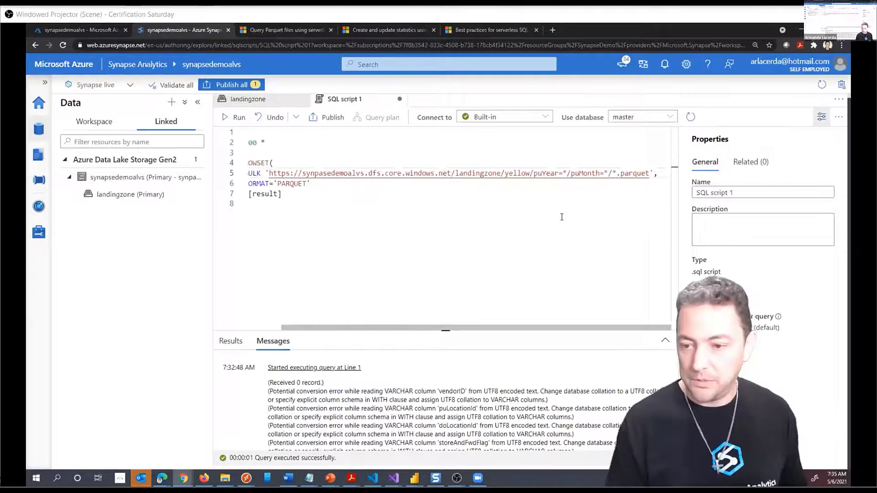
key(End)
key(Right)
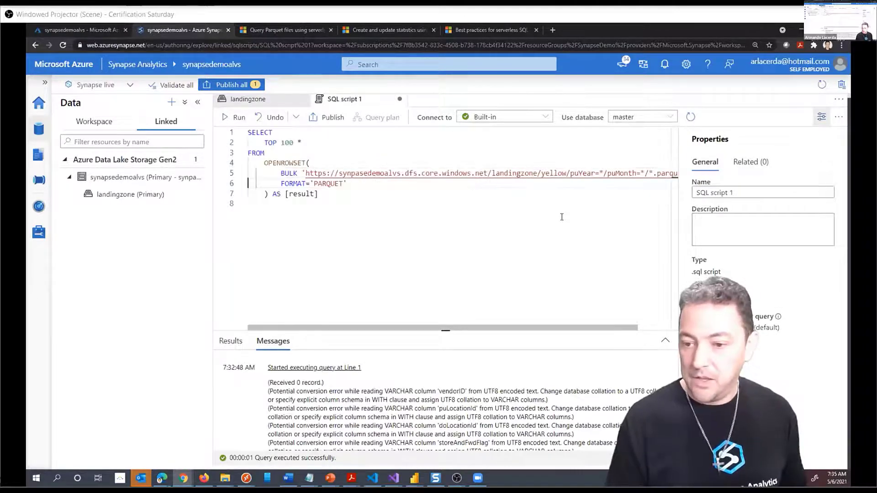
Step: Enter the alias reference [result] on the line below the OPENROWSET statement
key(Down)
key(Down)
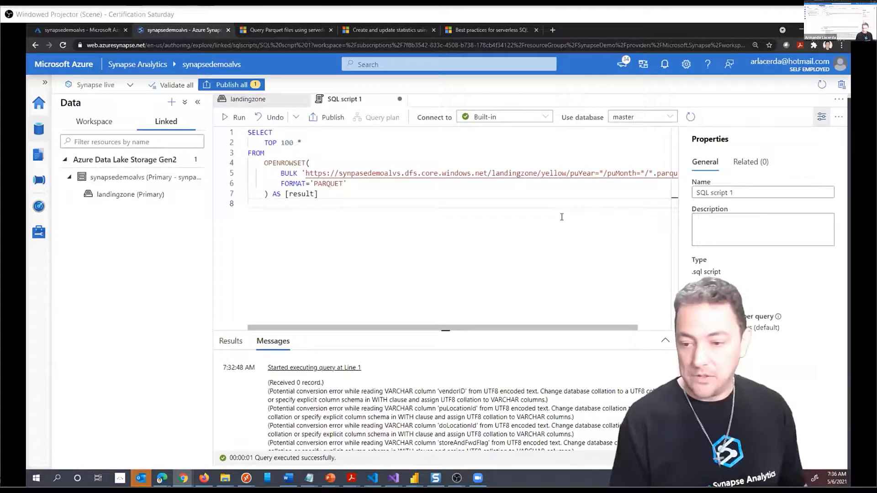
text(result)
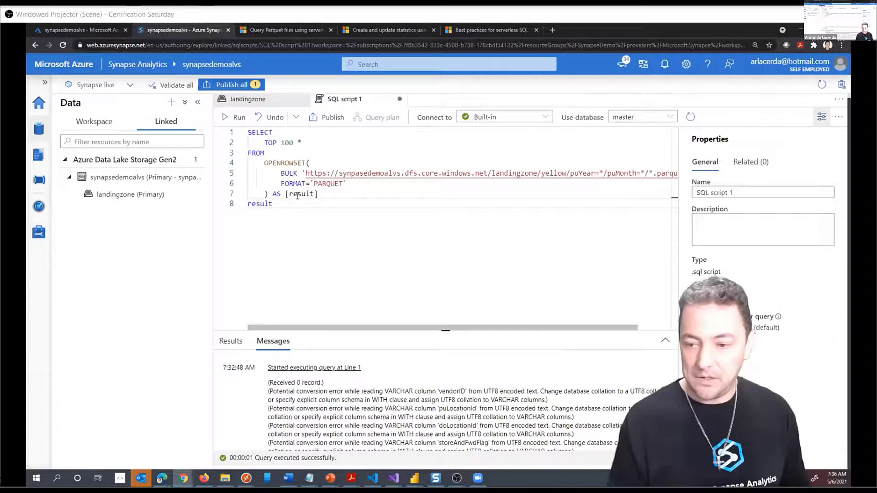
double_click(271, 203)
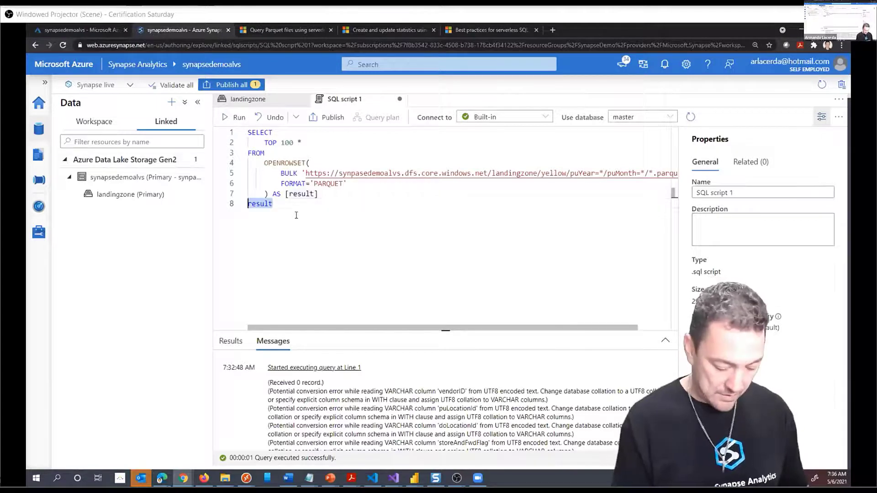
text([restult)
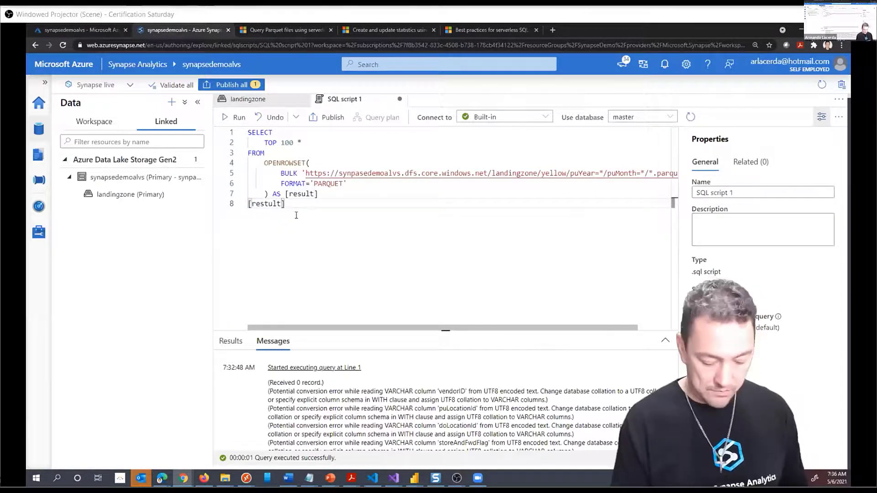
text(].fil)
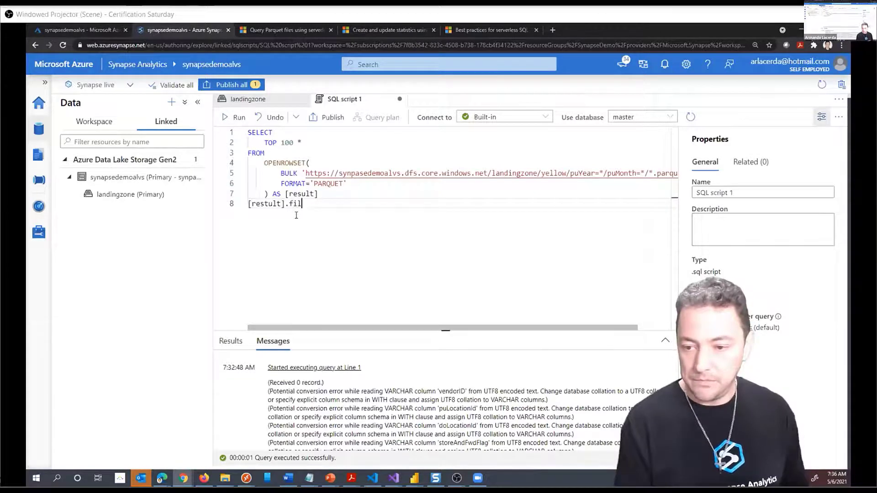
key(BackSpace)
key(BackSpace)
key(BackSpace)
key(BackSpace)
key(BackSpace)
key(BackSpace)
key(BackSpace)
key(BackSpace)
key(BackSpace)
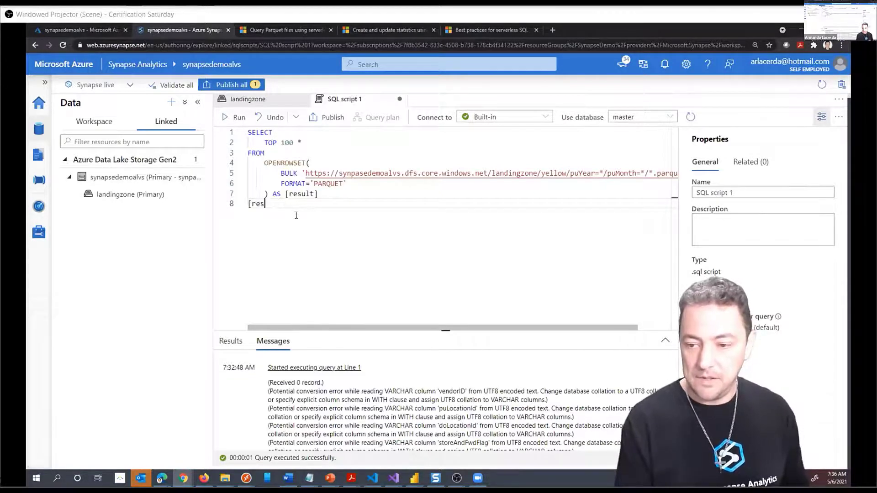
text(ult])
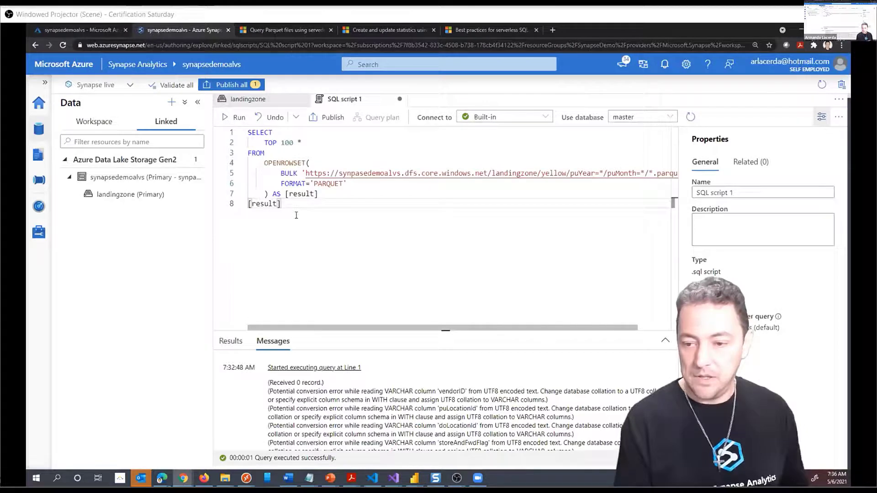
Step: Extend the [result] reference to the filter condition [result].filepath(1) = '2021'
text(.filea)
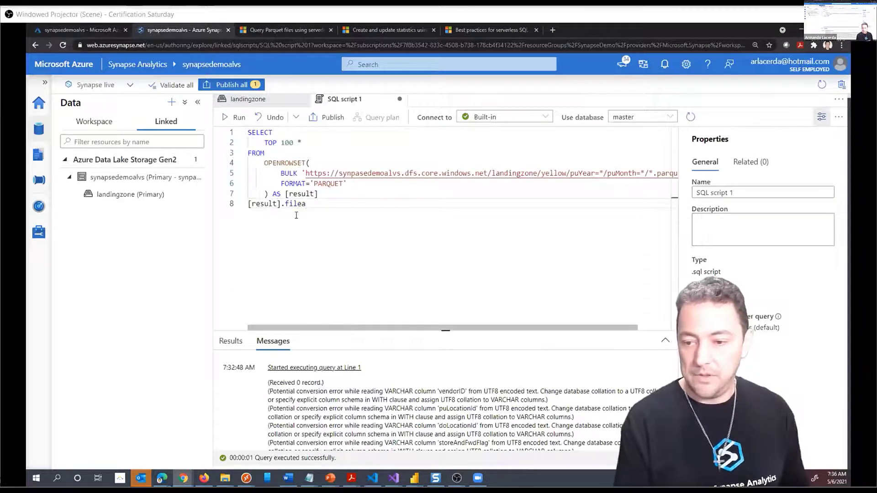
key(BackSpace)
text(path)
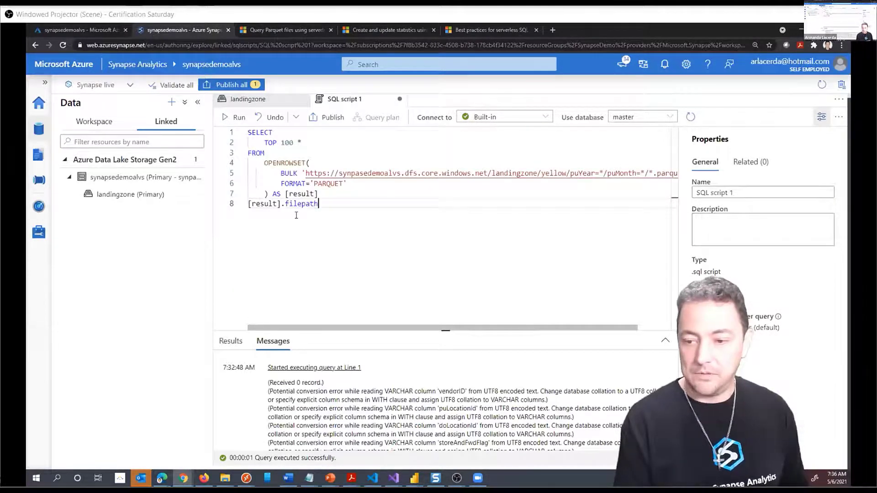
text(())
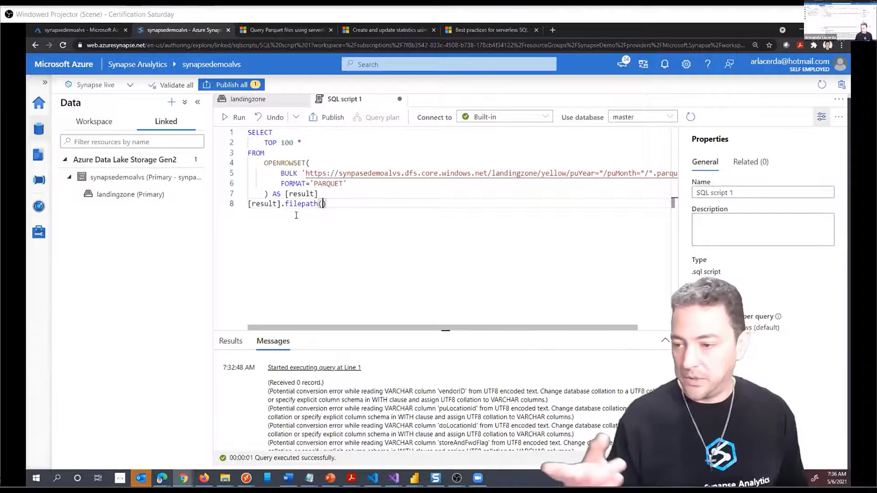
text(1)
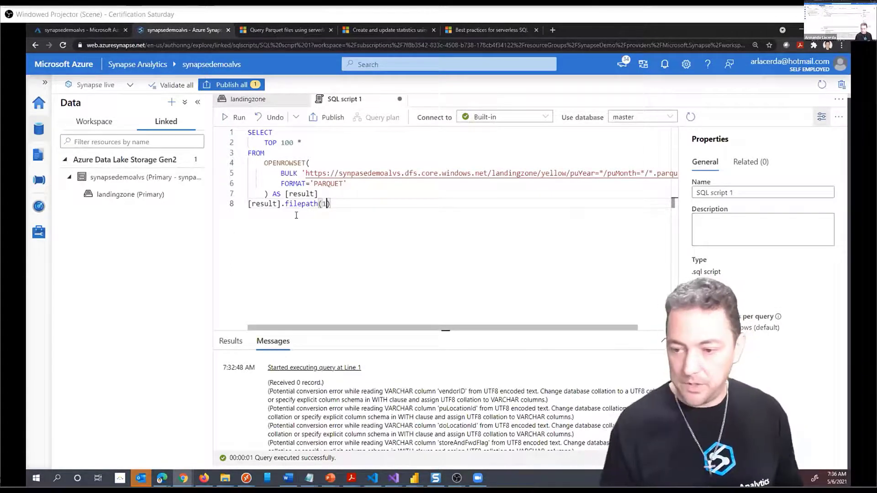
key(Right)
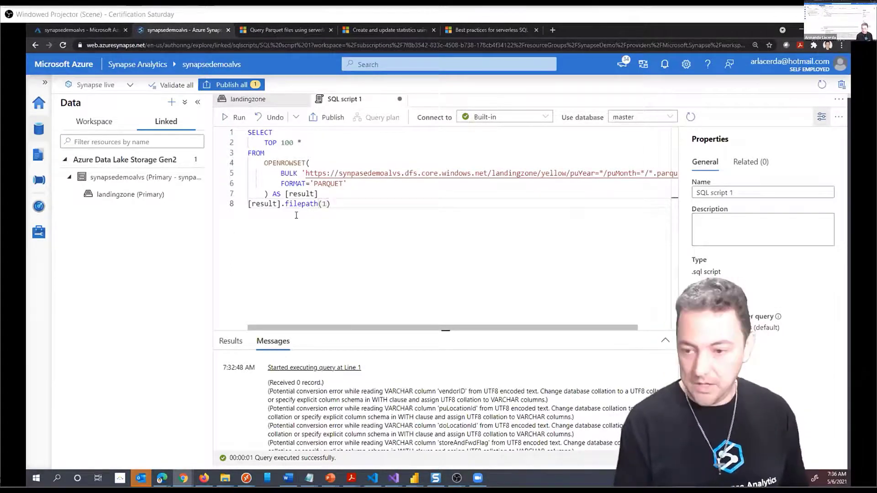
text(= ')
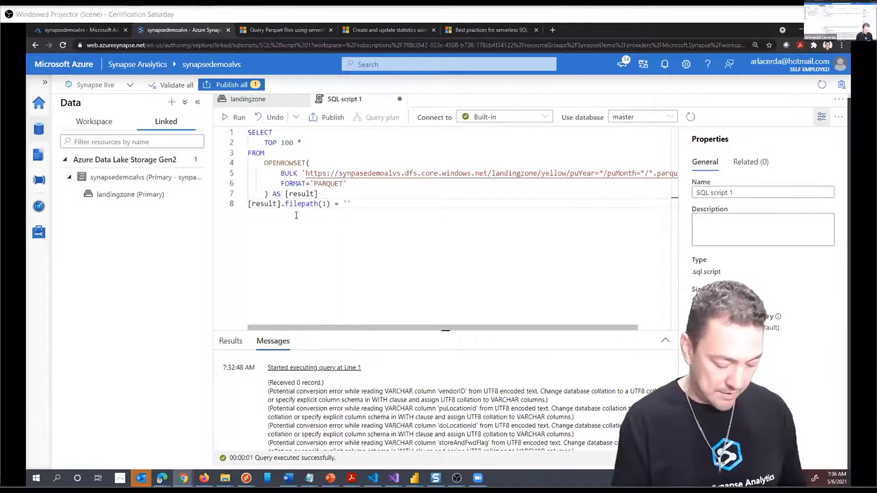
text(2021)
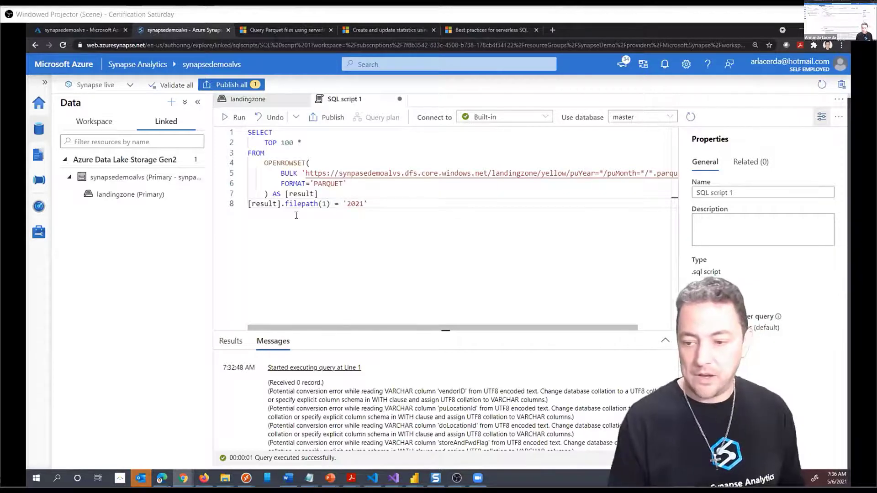
Step: Change the filter's equals comparison to an in list with an opening parenthesis directly before '2021'
key(shift+Left)
text(in )
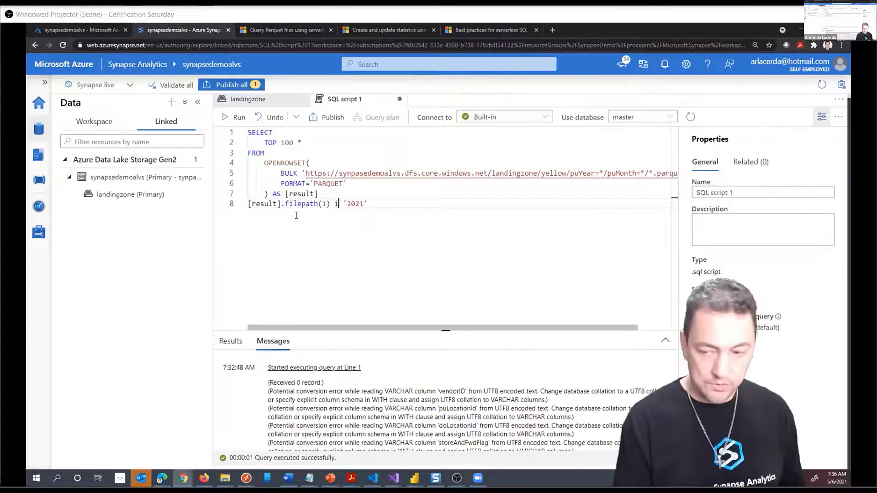
text(()
key(End)
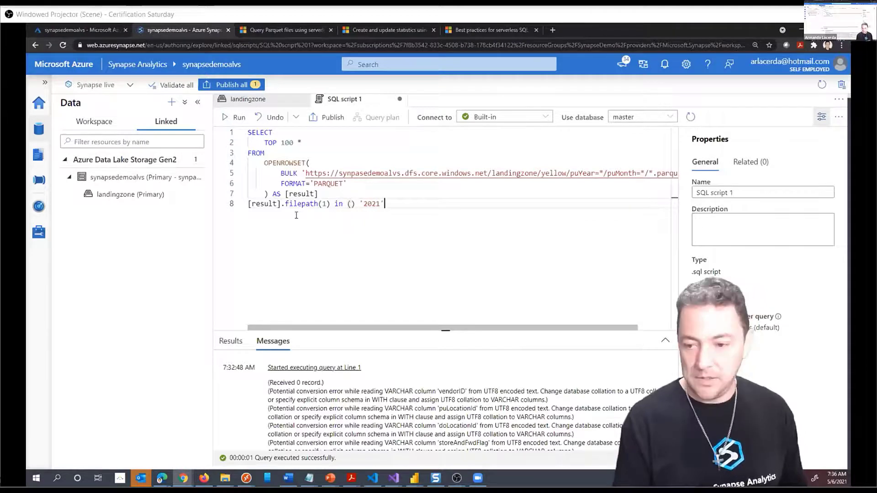
key(Left)
key(Left)
key(Left)
key(Left)
key(Left)
key(Left)
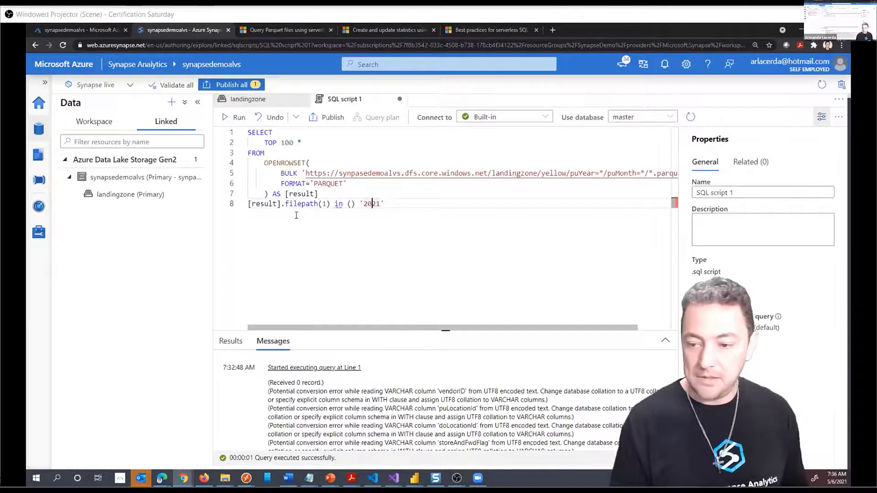
key(BackSpace)
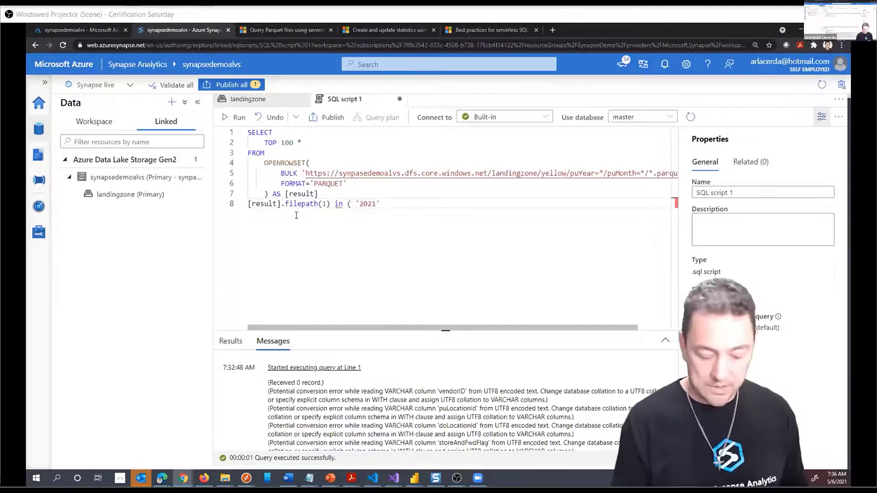
key(BackSpace)
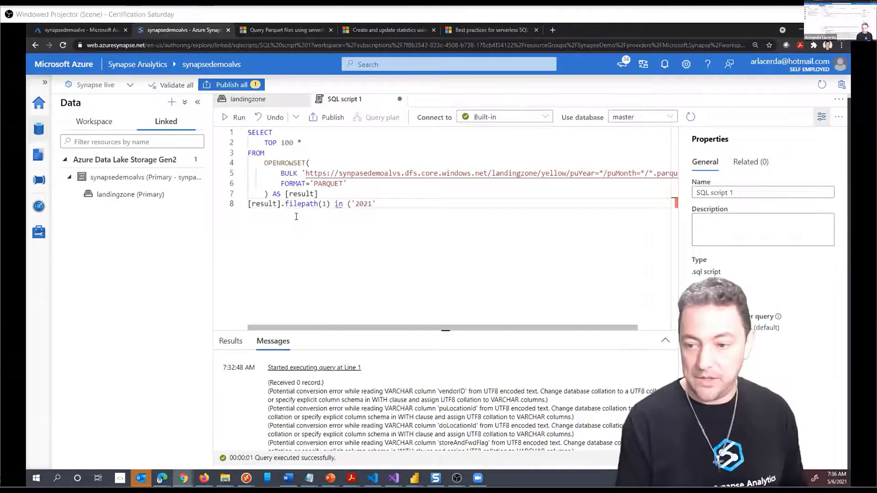
Step: Add '2013' as the second year in the filter's in list
key(End)
text(, '20)
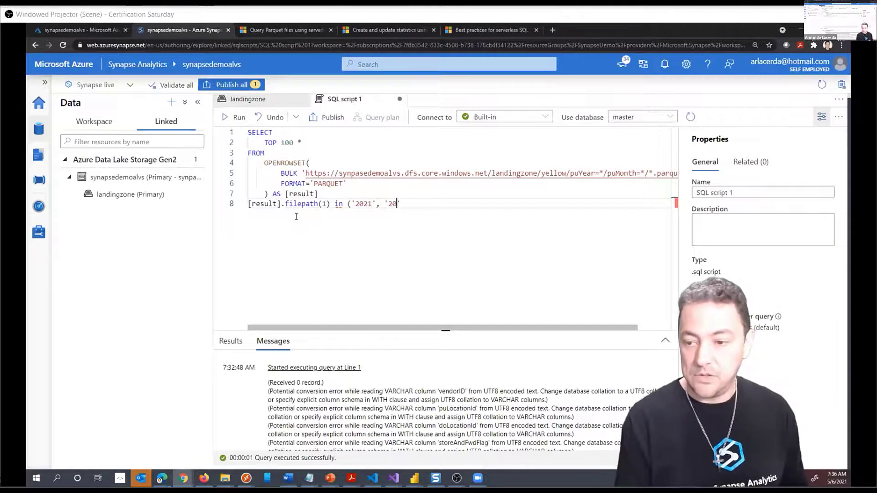
key(BackSpace)
text(02)
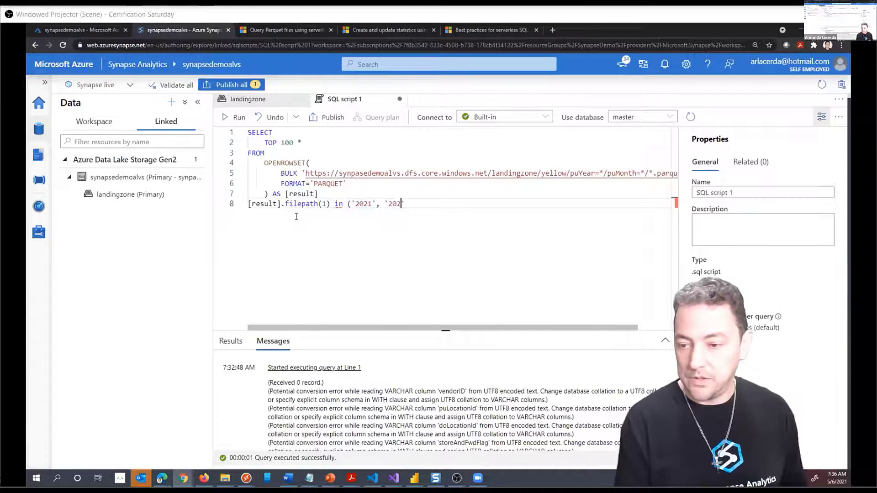
text(1', '2)
key(BackSpace)
key(BackSpace)
key(BackSpace)
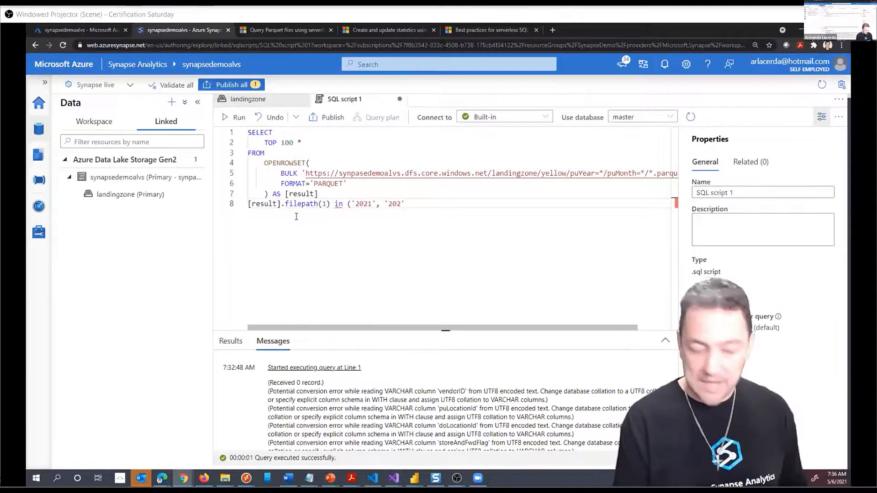
text(13)
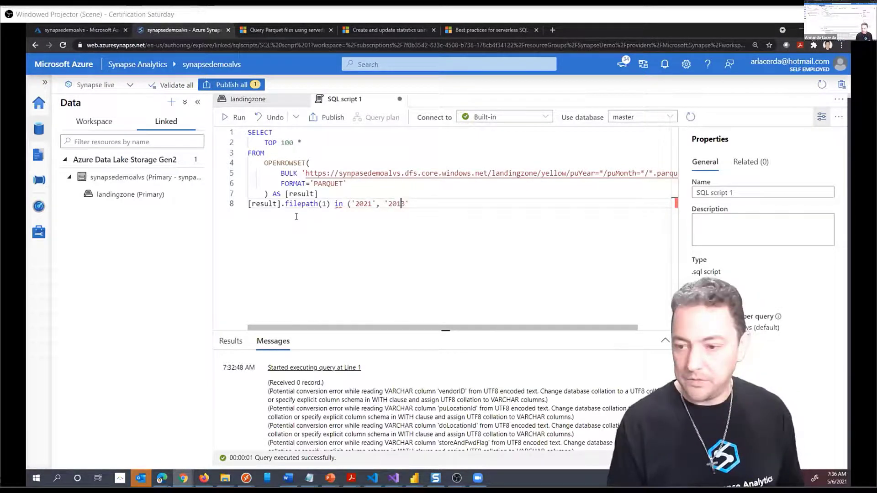
Step: Change the first listed year to 2012 and complete the clause as where [result].filepath(1) in ('2012', '2013')
key(BackSpace)
key(BackSpace)
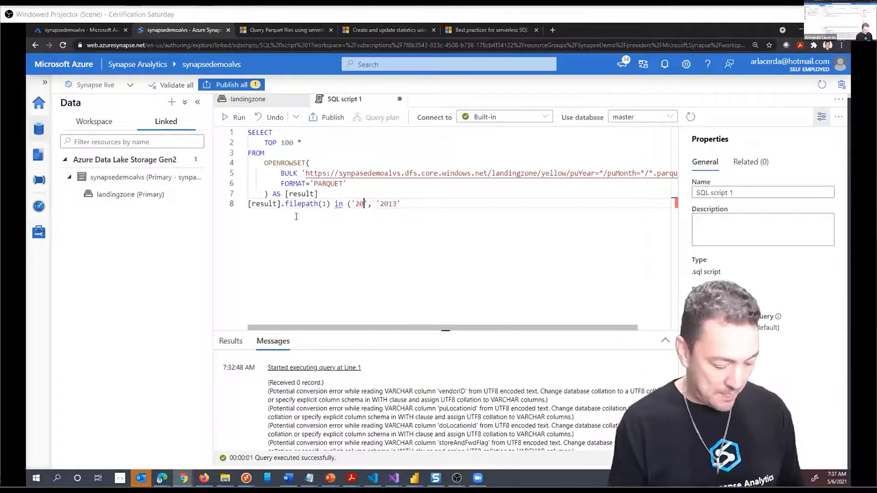
text(12)
key(End)
text())
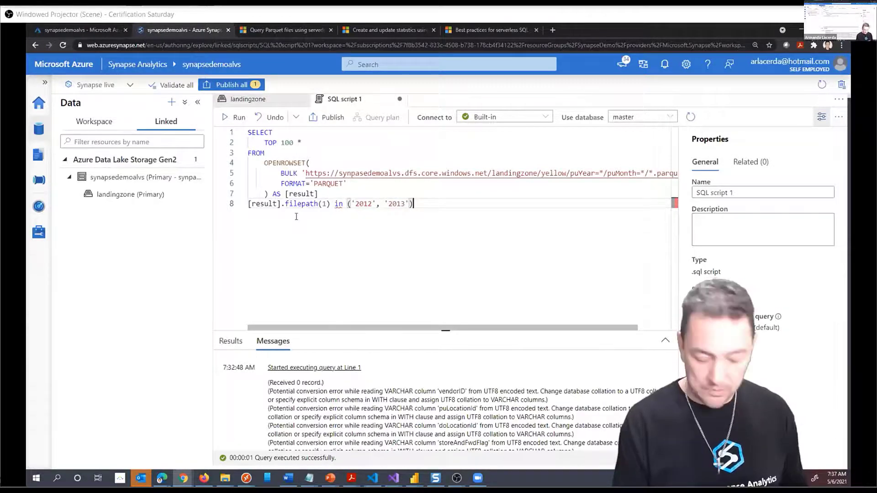
key(Home)
text(where)
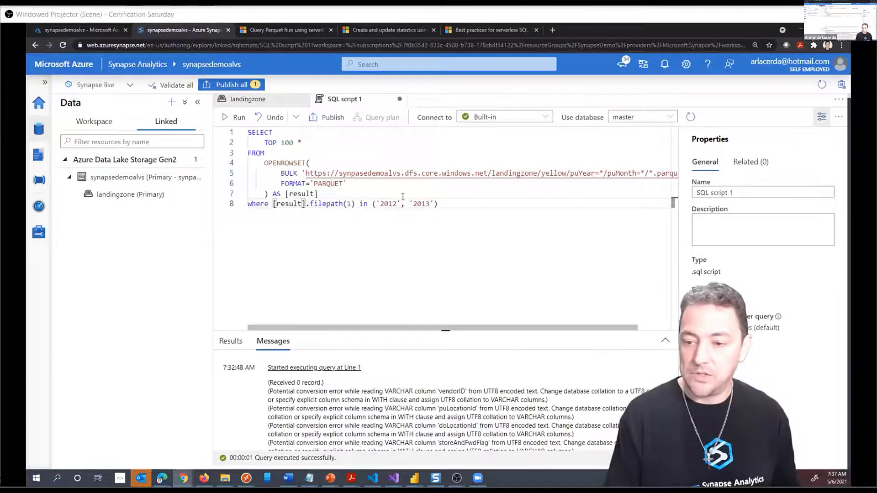
Step: Replace TOP 100 * in the SELECT with count_big(*) and run the query
drag(265, 144, 370, 144)
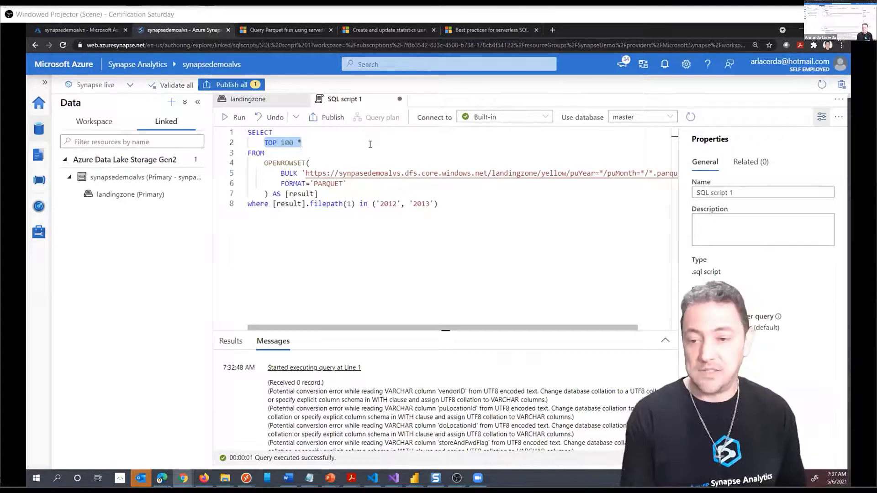
text(count)
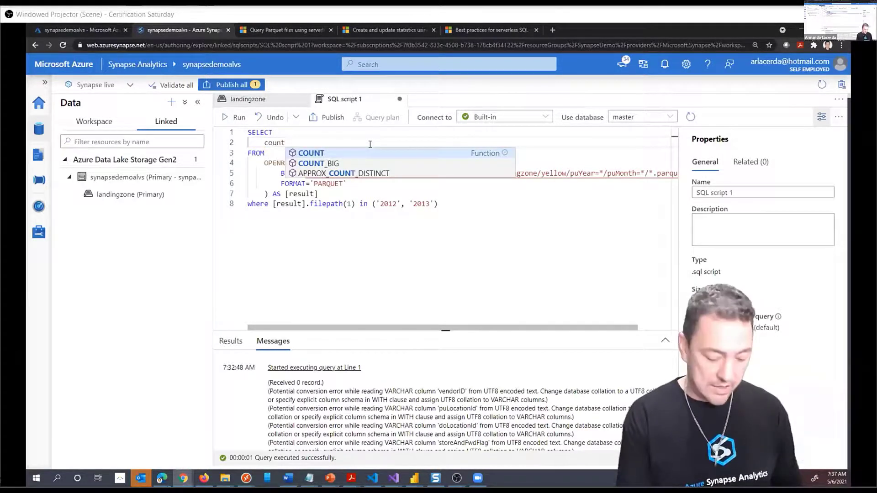
text(_big(*))
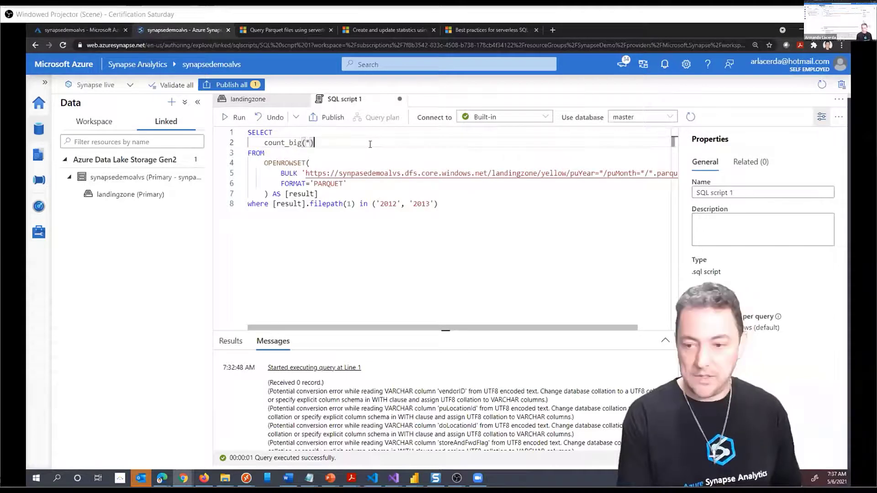
key(ctrl+Return)
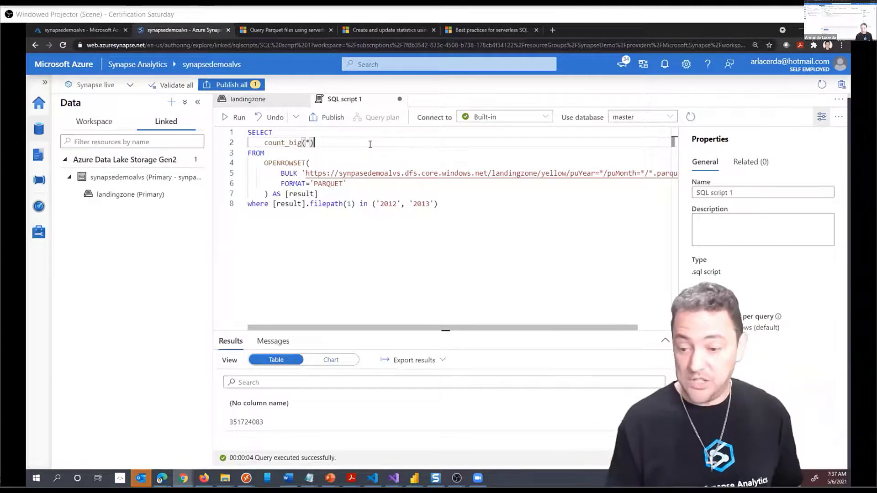
Step: Show the execution messages in an enlarged output area and examine the sizes of data scanned and moved
click(279, 345)
drag(447, 331, 440, 233)
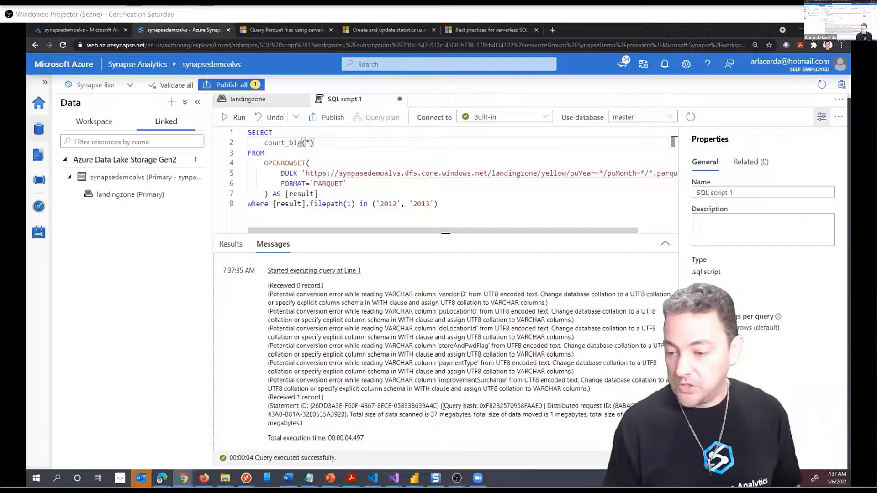
Step: Highlight the scanned and moved data sizes in the execution messages of the year-filtered query
drag(430, 415, 472, 415)
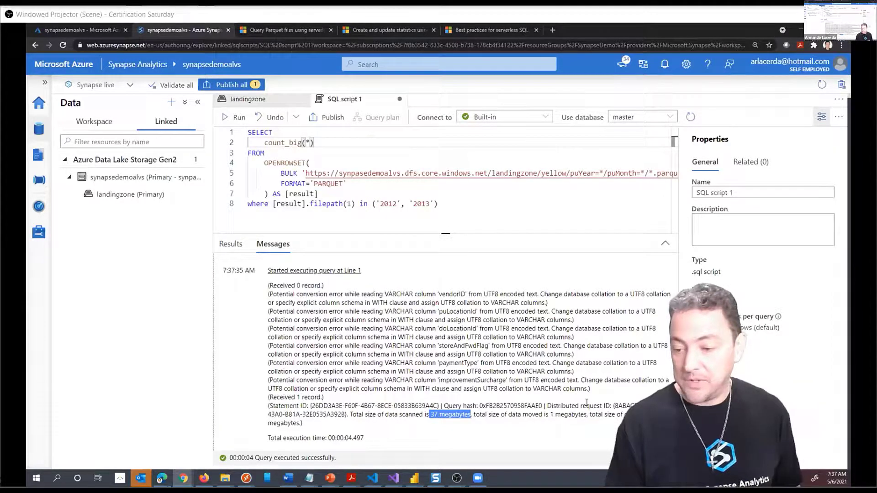
drag(585, 414, 555, 415)
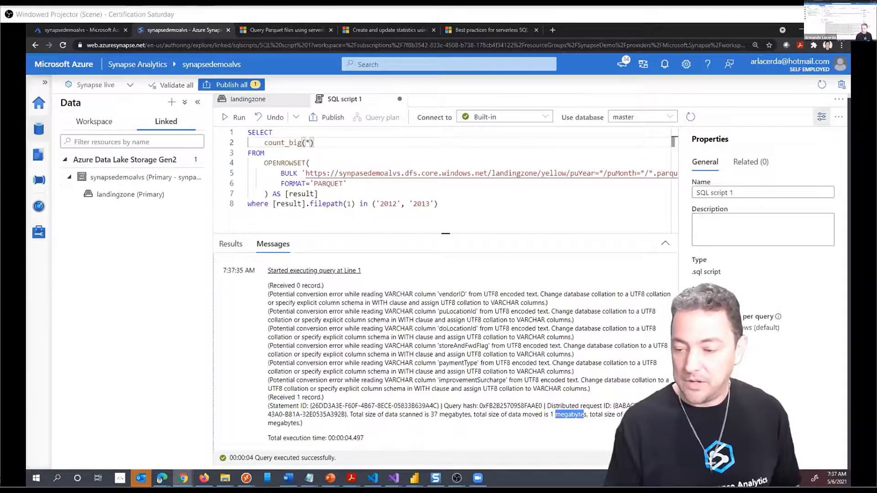
click(352, 332)
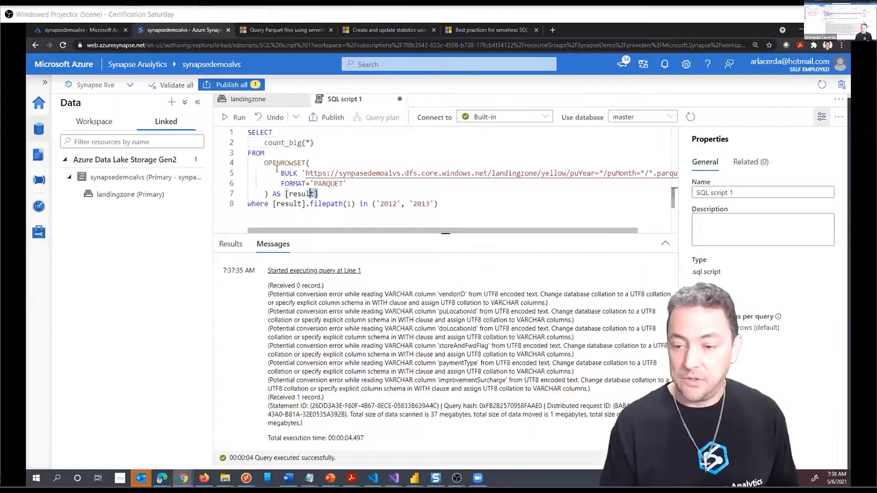
Step: Run only the count query without its where clause and highlight the size of data scanned in its execution messages
drag(320, 194, 233, 129)
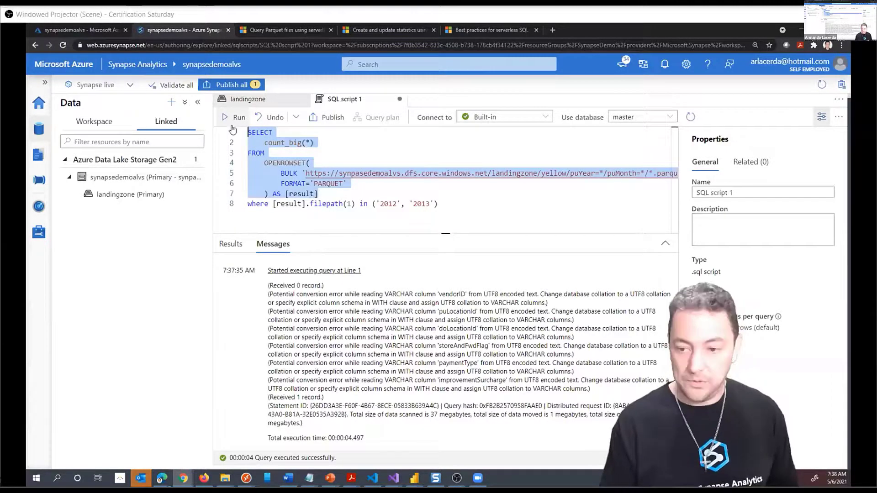
click(232, 127)
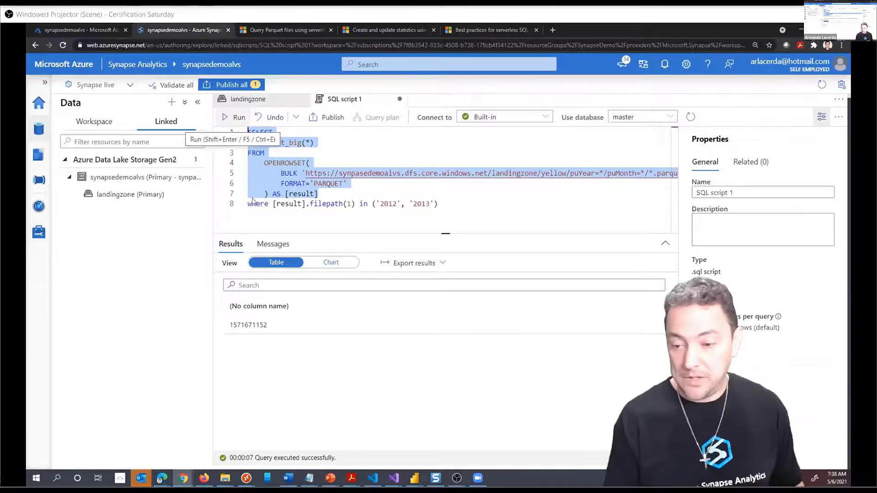
click(273, 244)
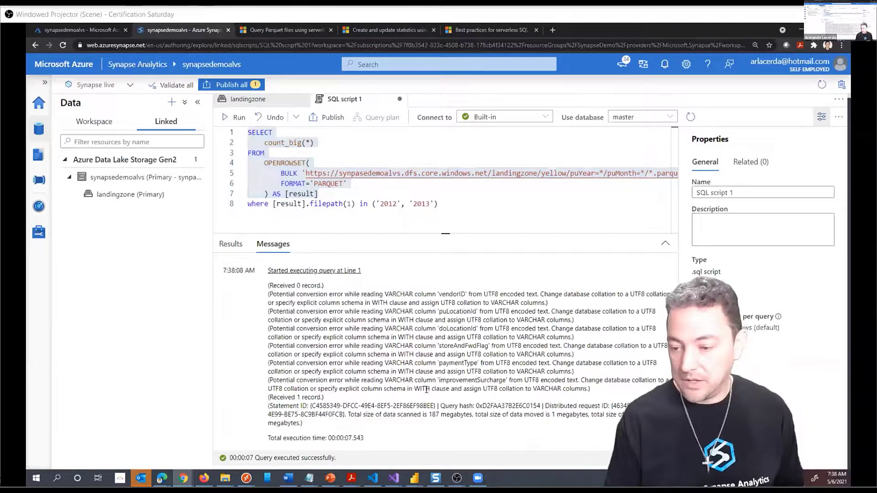
drag(416, 414, 463, 416)
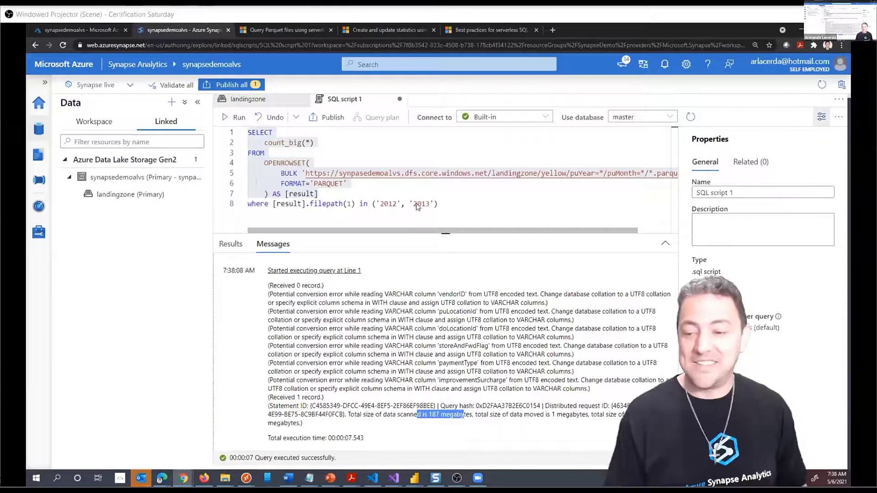
drag(446, 233, 446, 293)
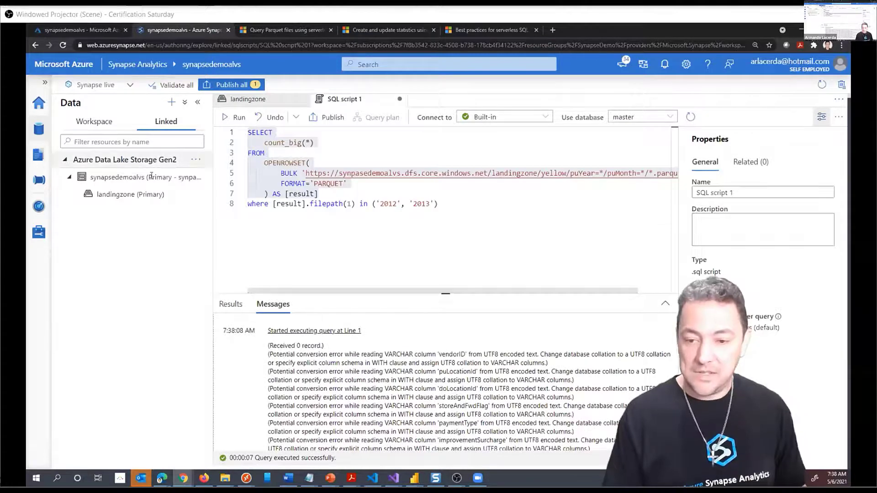
Step: Switch to the untitled report in Power BI Desktop and start getting data from a SQL Server database
click(273, 103)
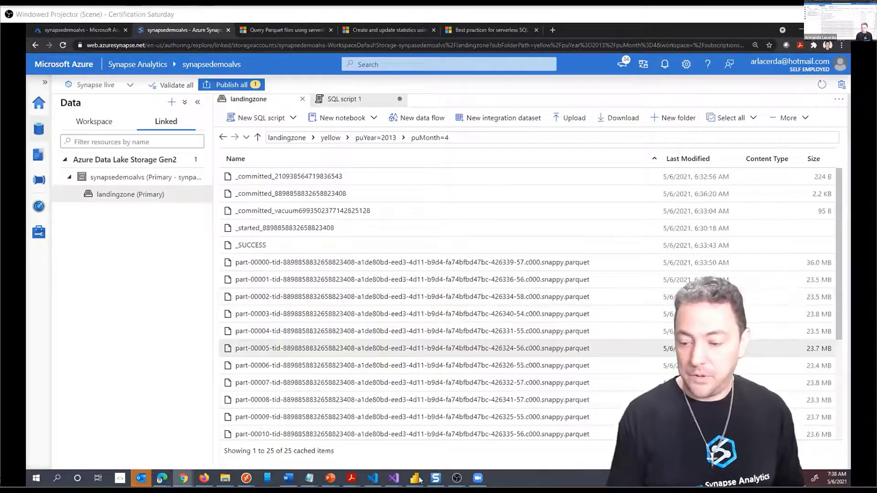
mouse_move(419, 479)
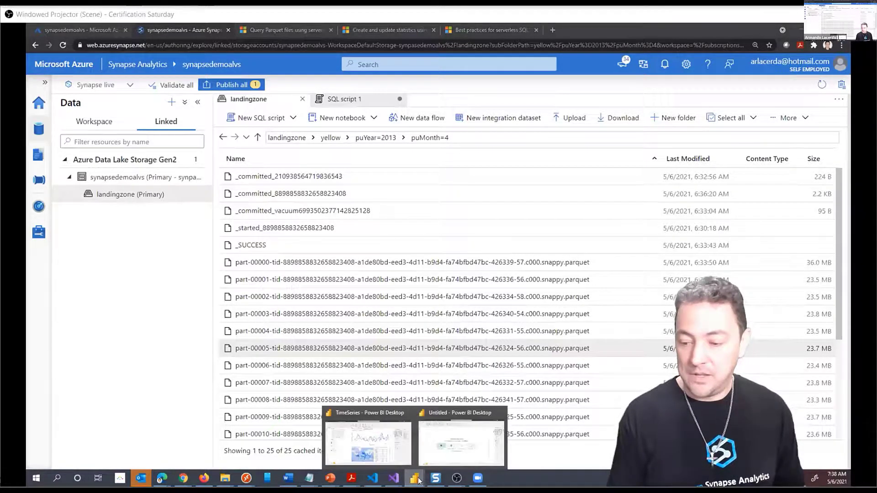
click(430, 465)
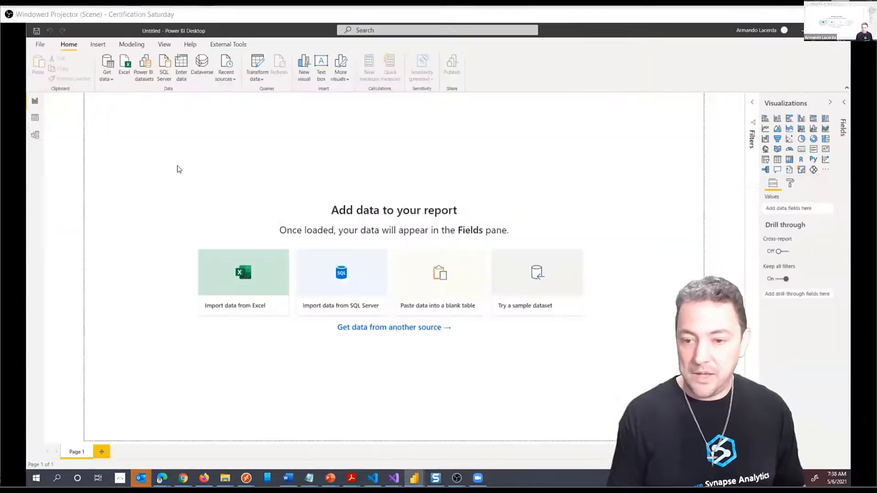
click(107, 80)
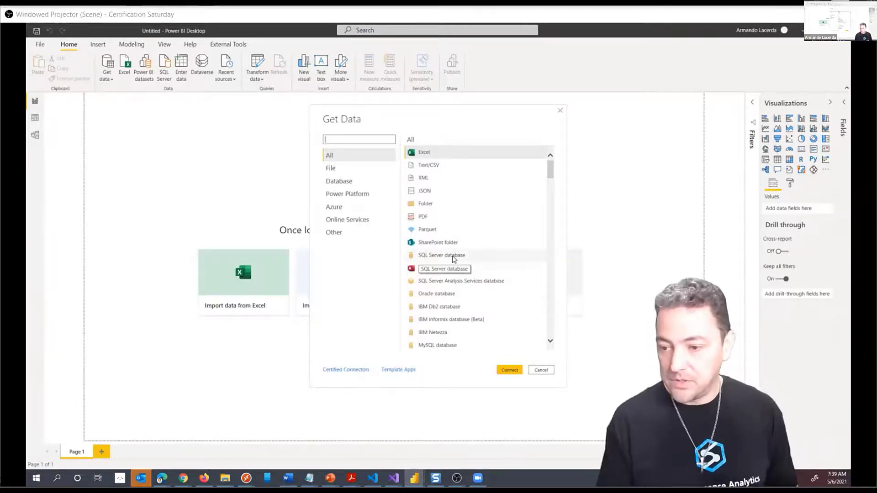
key(Escape)
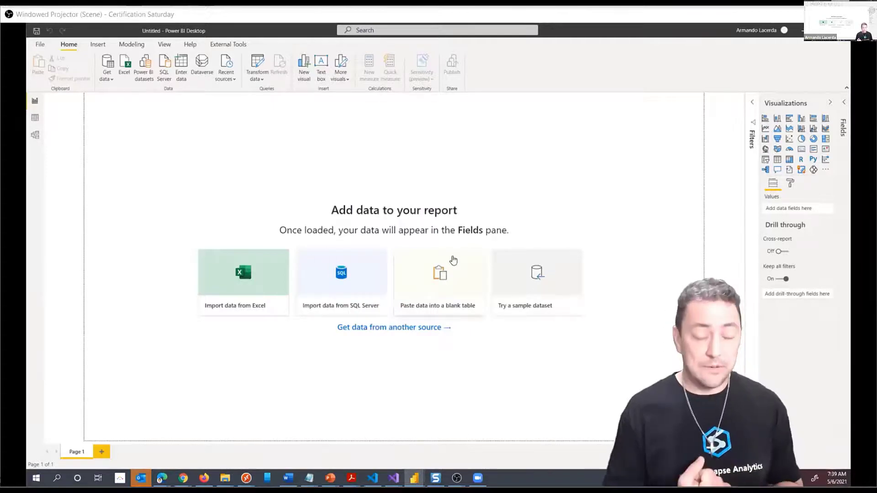
click(454, 259)
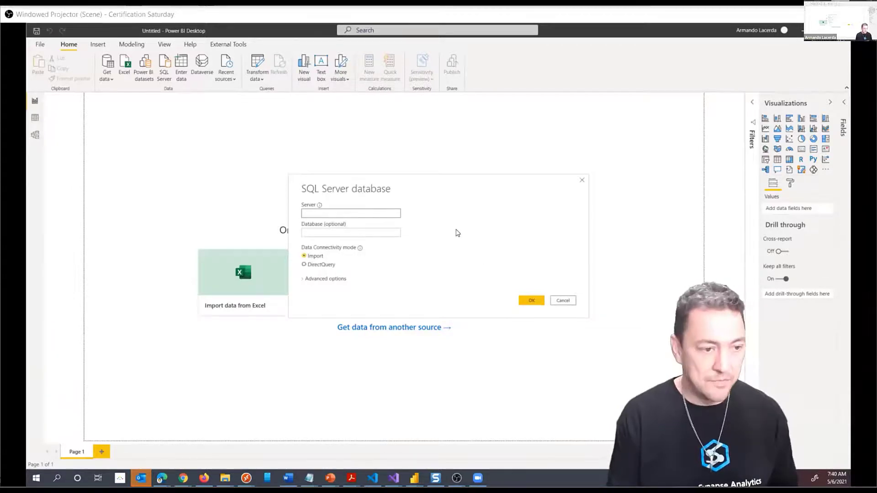
Step: Copy the workspace's serverless SQL endpoint from the Azure portal and submit synapsedemoalvs-ondemand.sql.azuresynapse.net as the server in Power BI Desktop
key(alt+Tab)
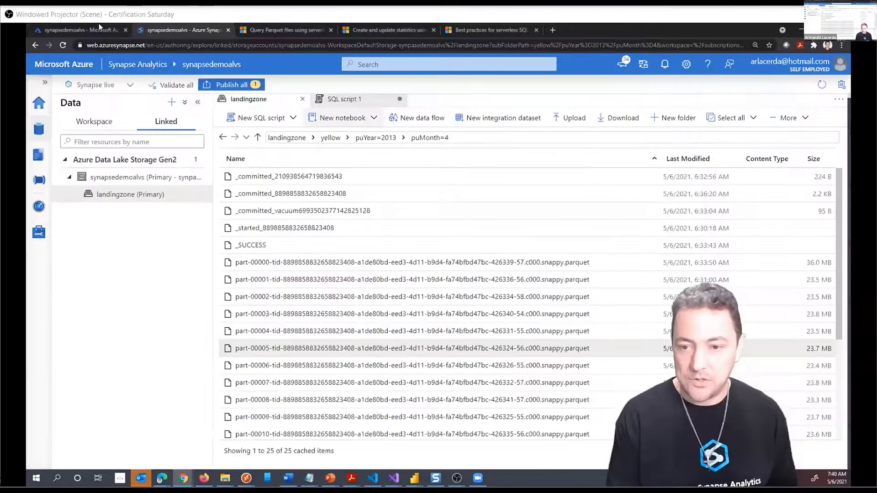
click(89, 29)
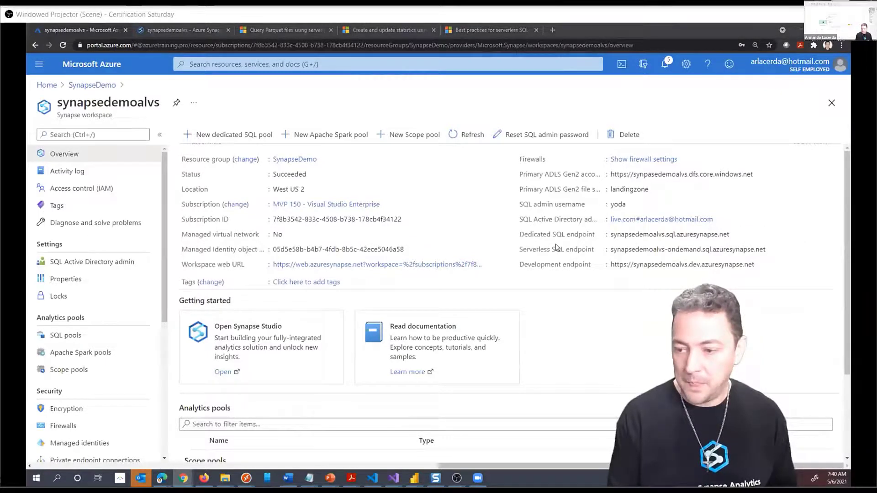
key(alt+Tab)
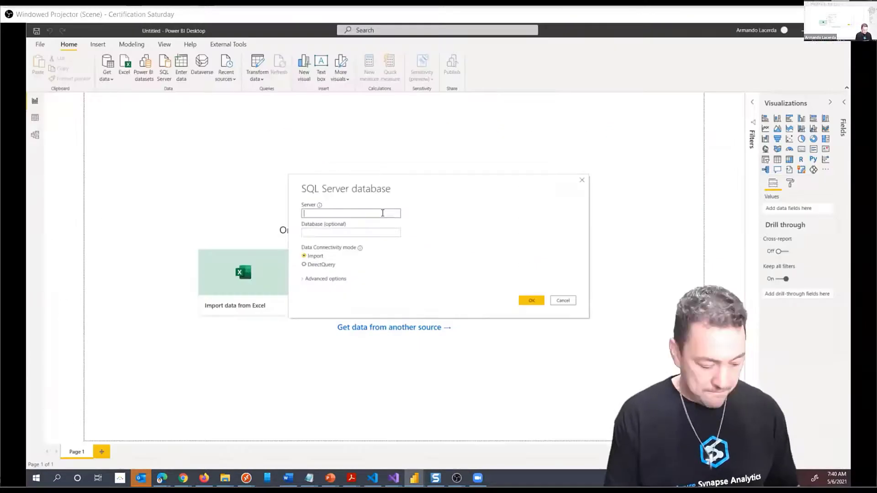
key(ctrl+v)
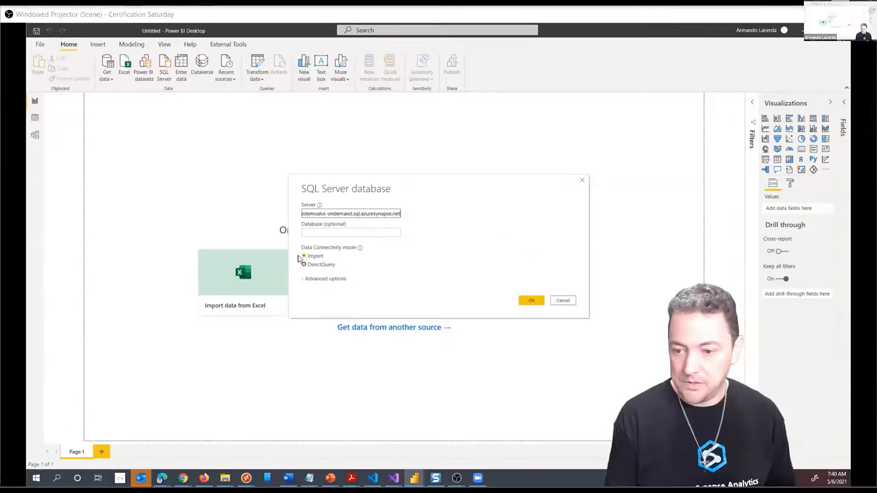
click(532, 301)
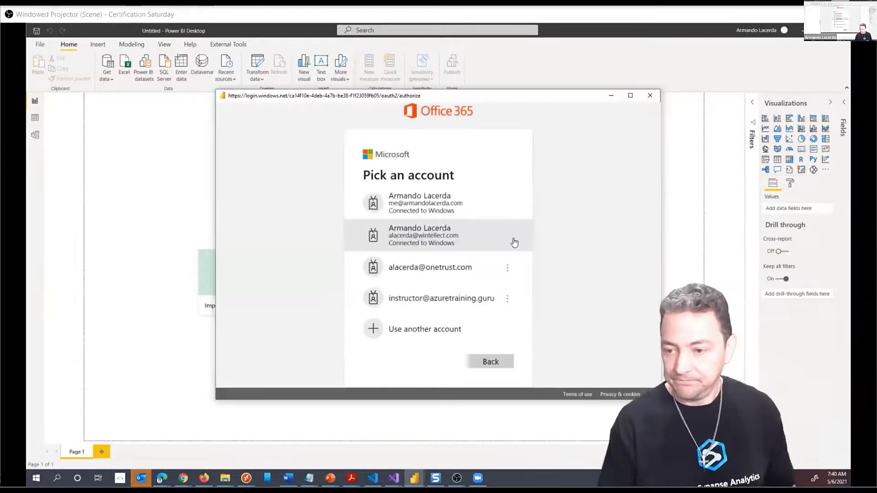
Step: Sign in with the Microsoft account through a phone sign-in request and connect to the serverless SQL endpoint
click(513, 240)
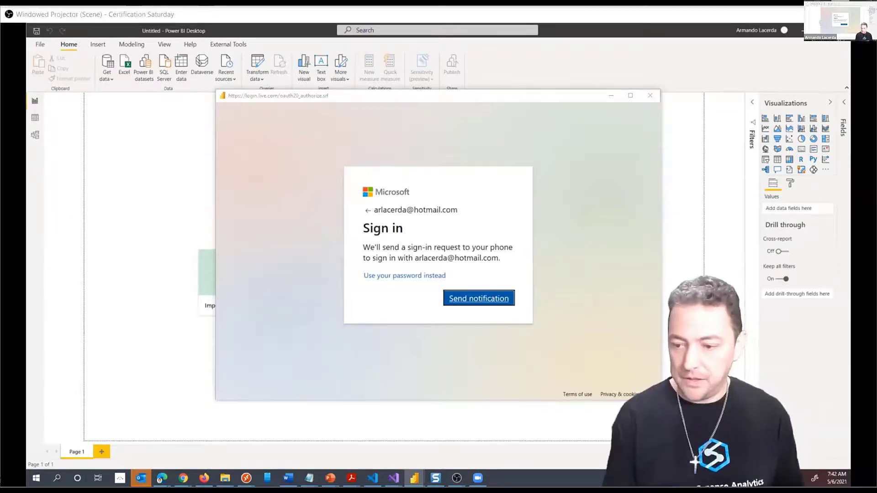
click(480, 297)
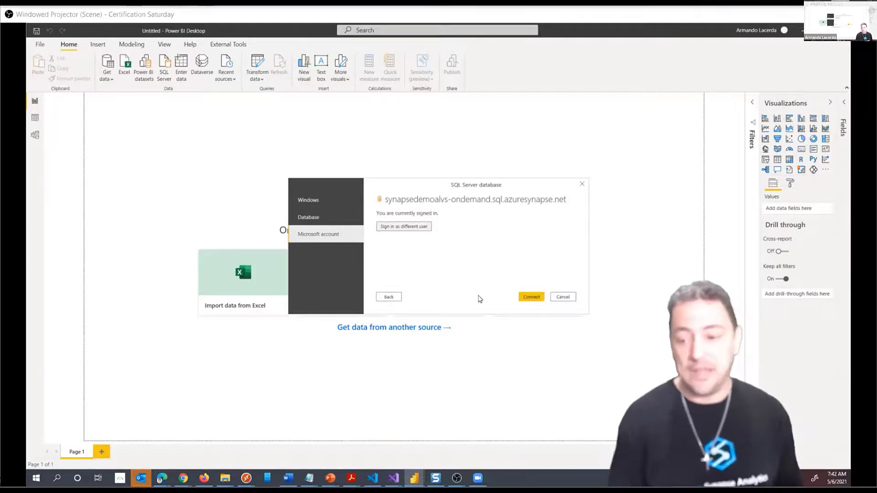
click(531, 297)
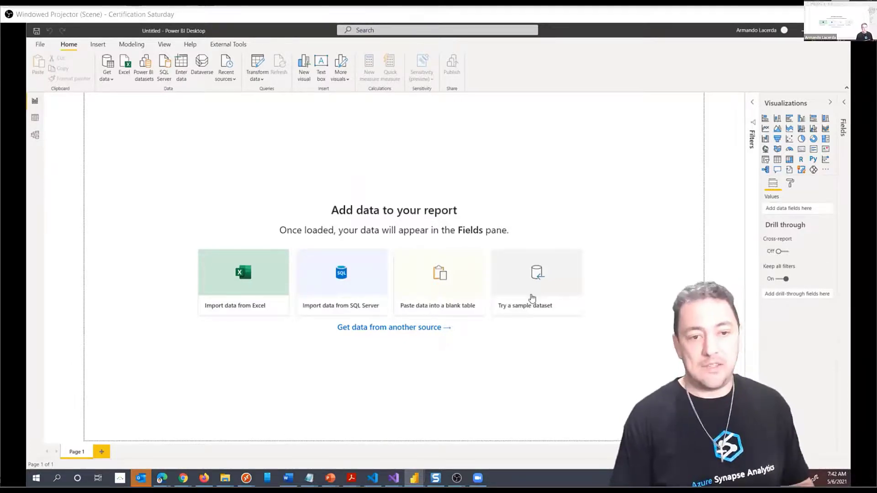
click(533, 297)
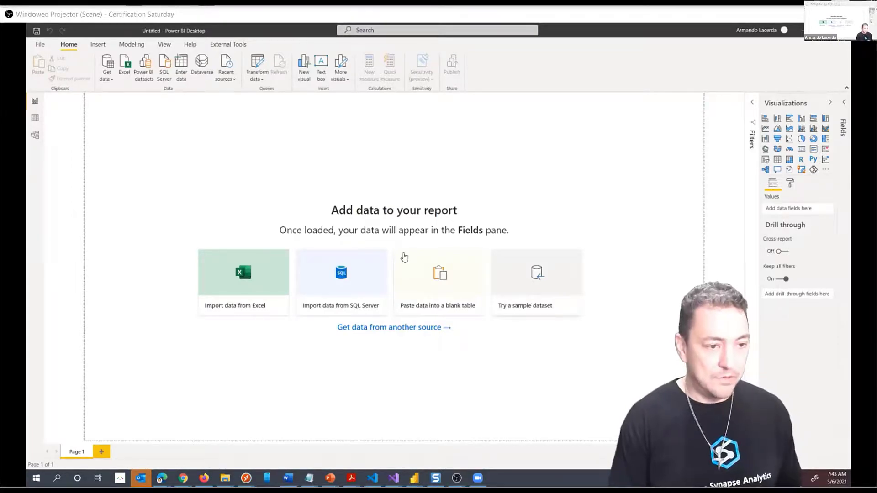
Step: Switch to Synapse Studio and view the resource types that can be added in the Develop hub
key(alt+Tab)
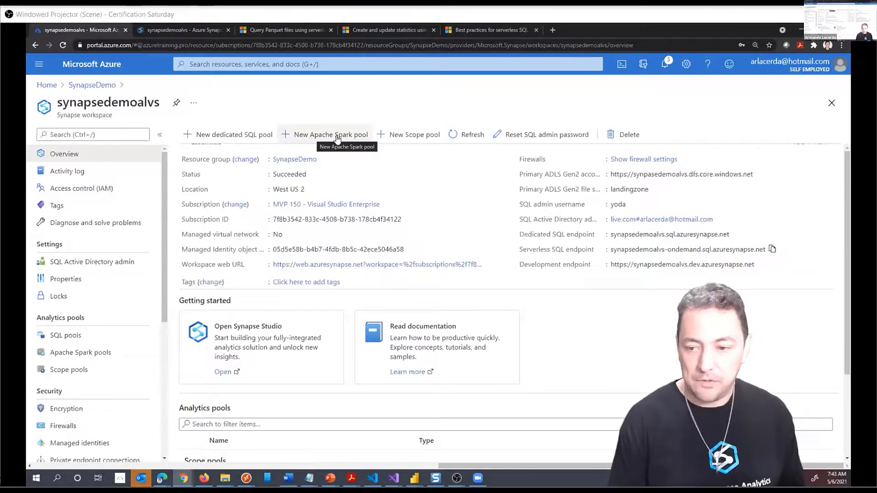
click(184, 31)
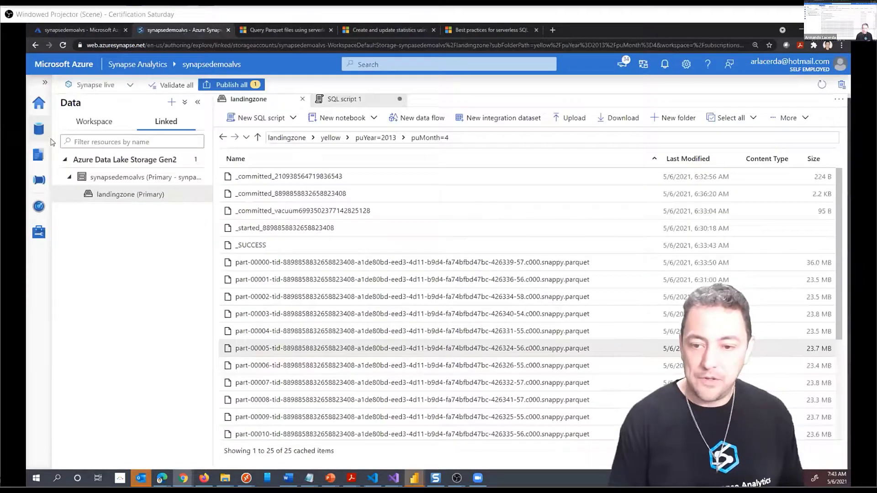
click(39, 166)
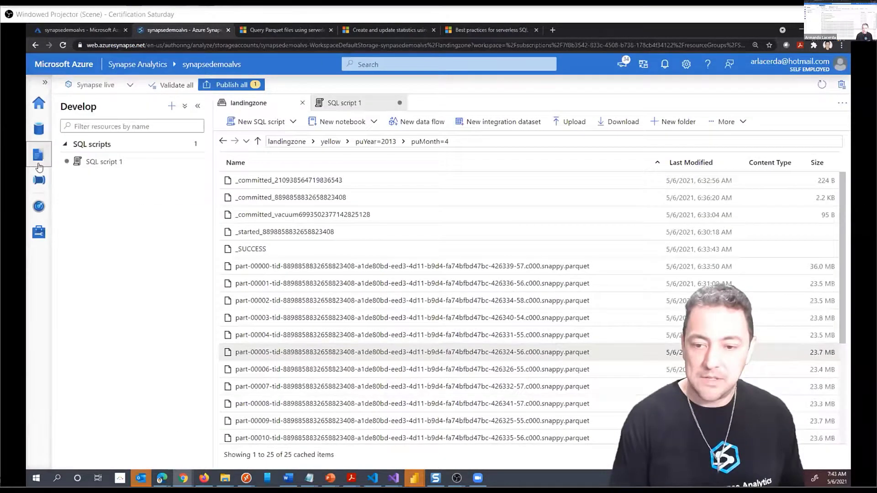
click(172, 108)
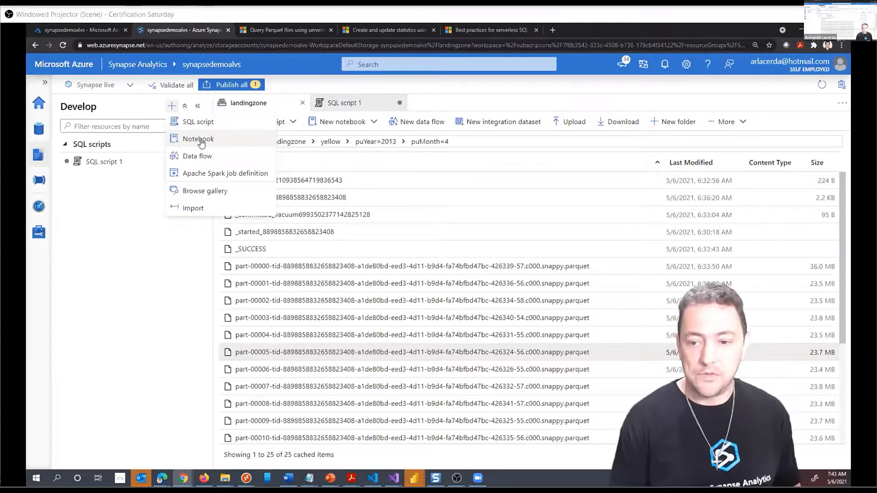
key(Escape)
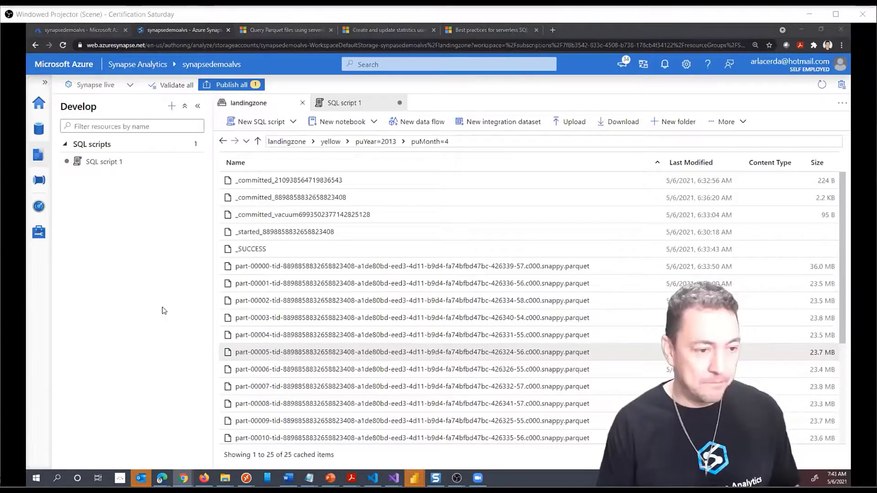
Step: Switch back to Power BI Desktop and expand the serverless SQL server in the Navigator
key(alt+Tab)
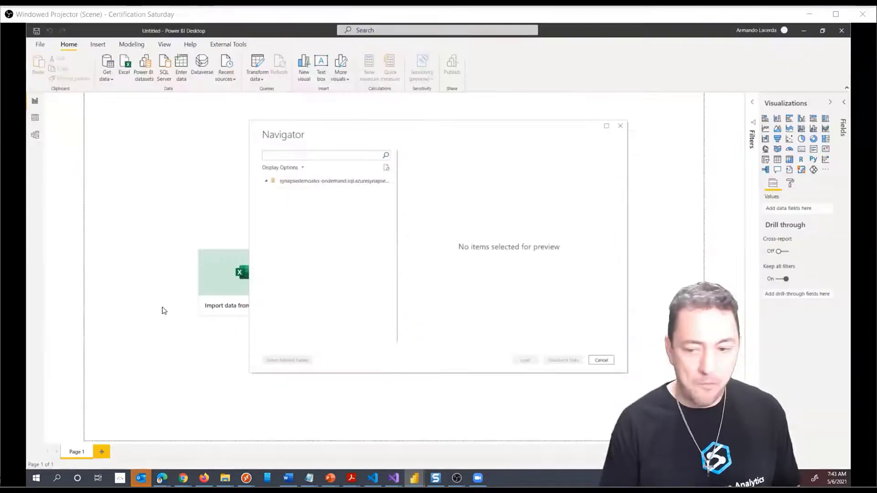
click(267, 182)
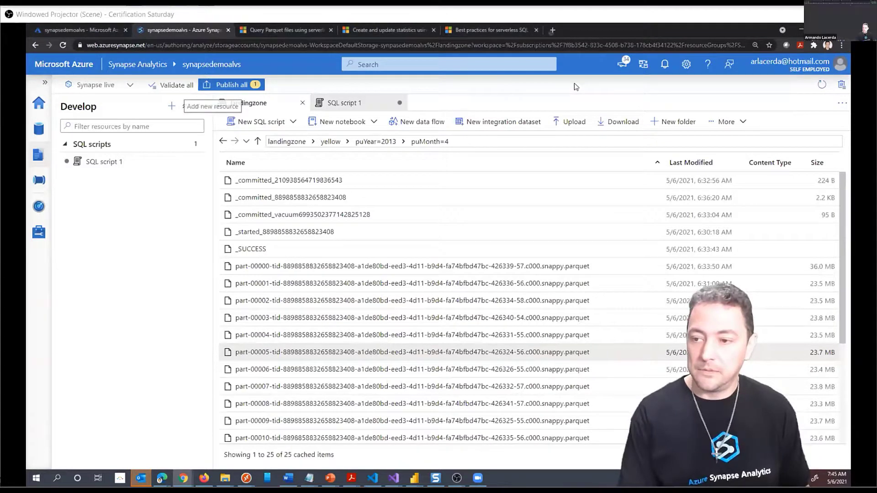
Step: Open google.com in a new browser tab
click(552, 30)
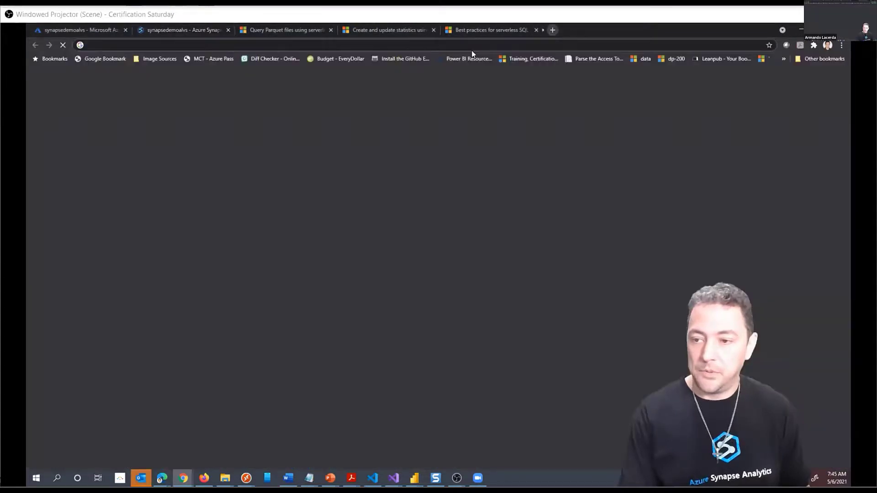
click(471, 47)
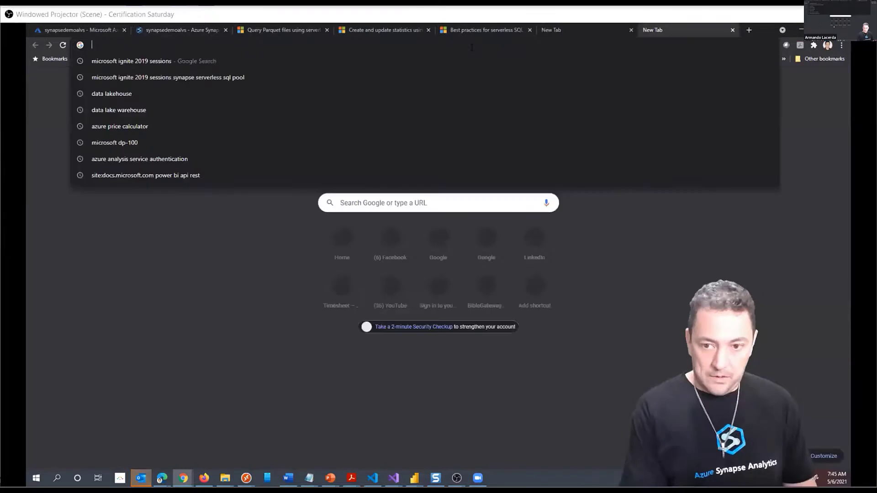
text(google.com)
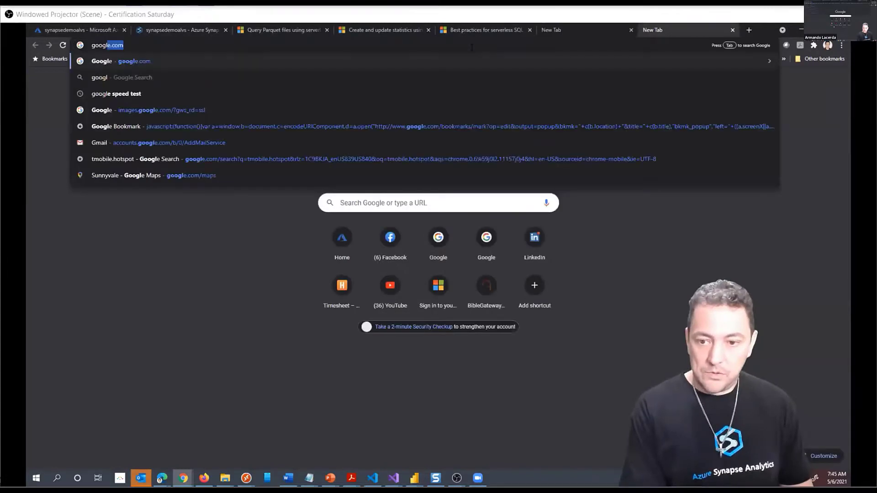
key(Return)
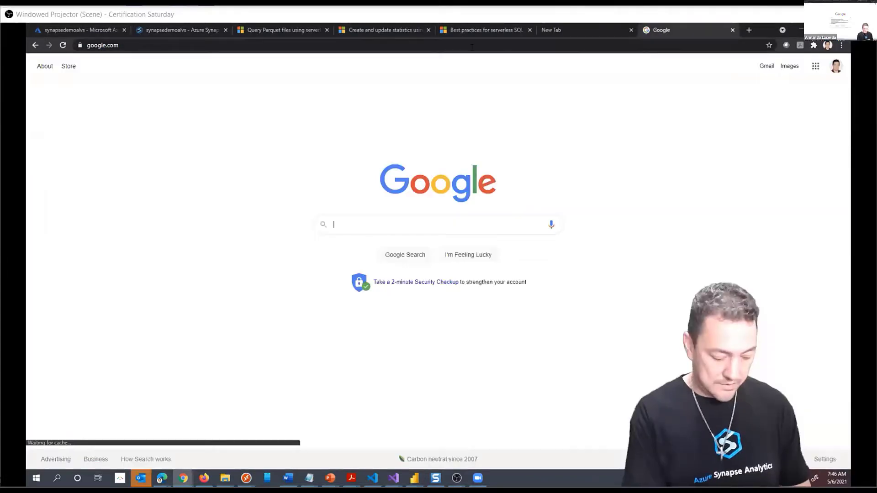
Step: Search Google for "site:docs.microsoft.com synapse cetas" and open the Microsoft Docs article on CETAS
text(site:doc)
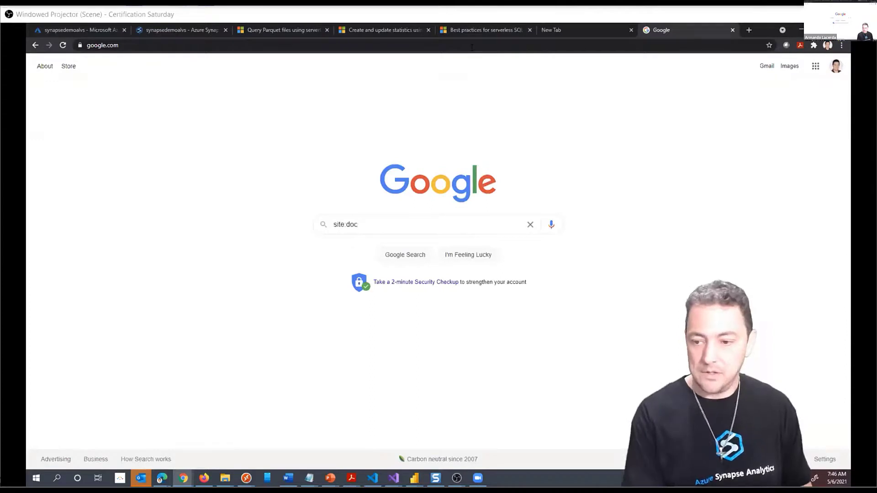
text(s.mi)
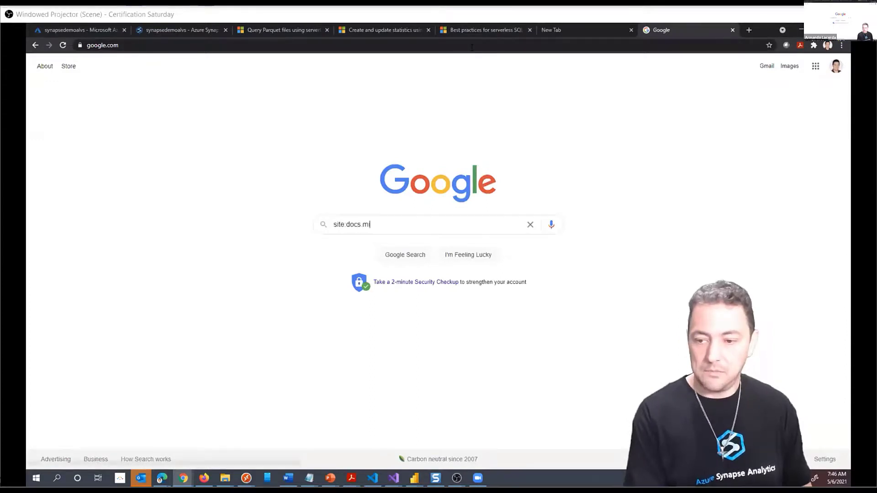
text(crosoft.com s)
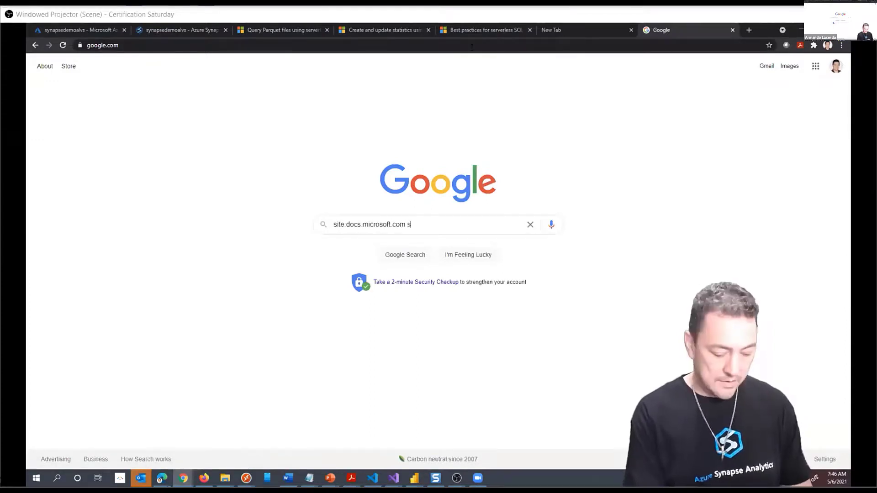
text(npase)
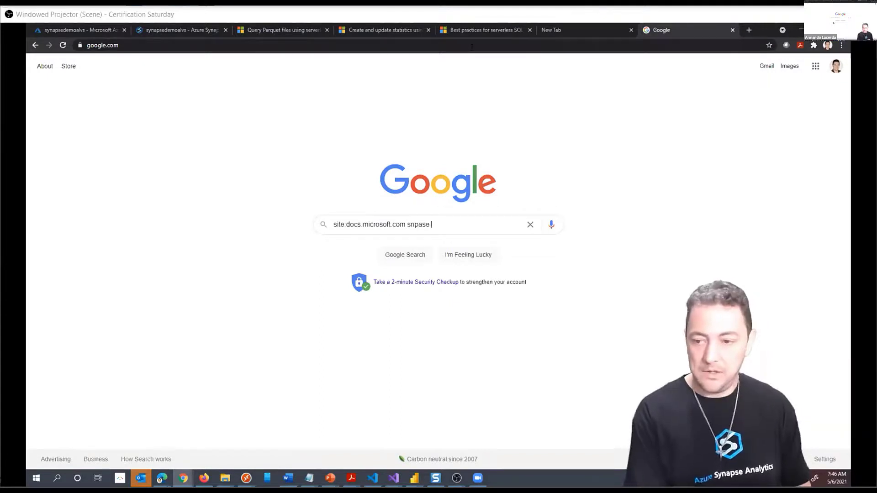
key(BackSpace)
key(BackSpace)
key(BackSpace)
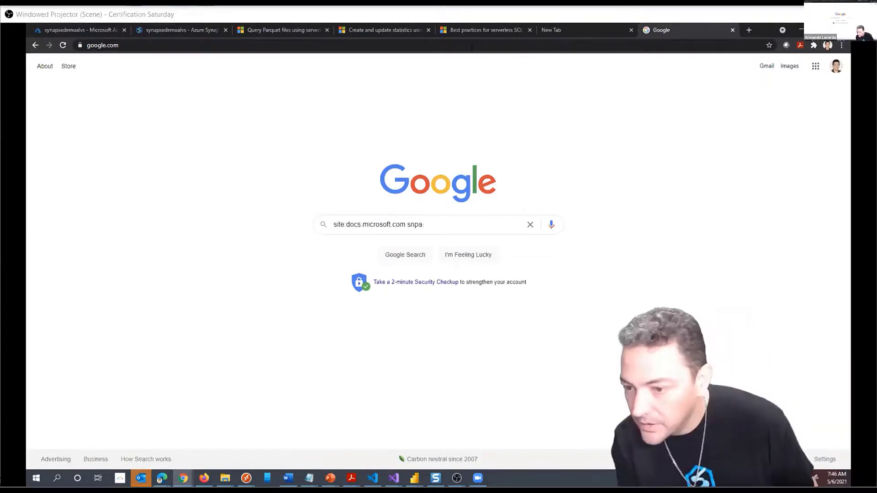
key(BackSpace)
key(BackSpace)
key(BackSpace)
text(yna)
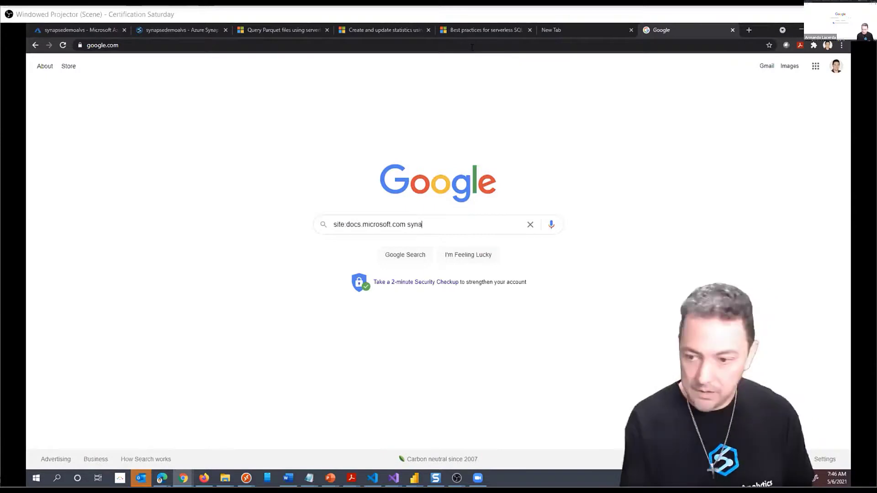
text(pse t)
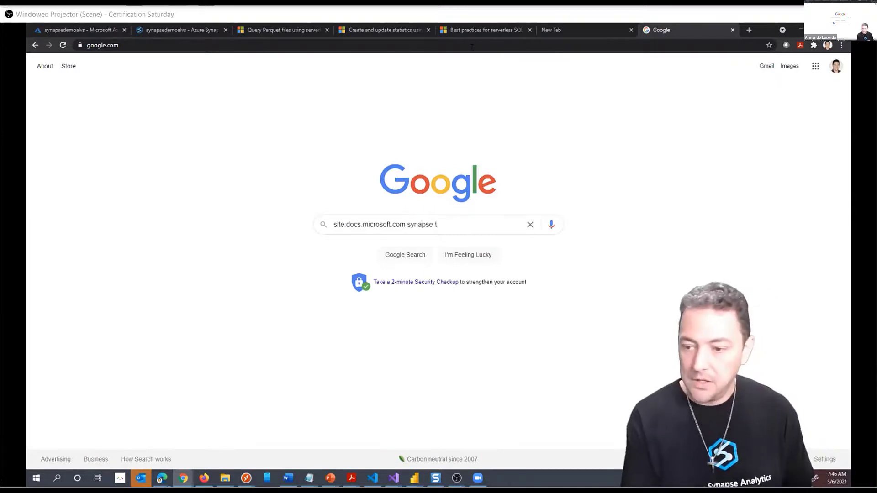
key(BackSpace)
text(ctas)
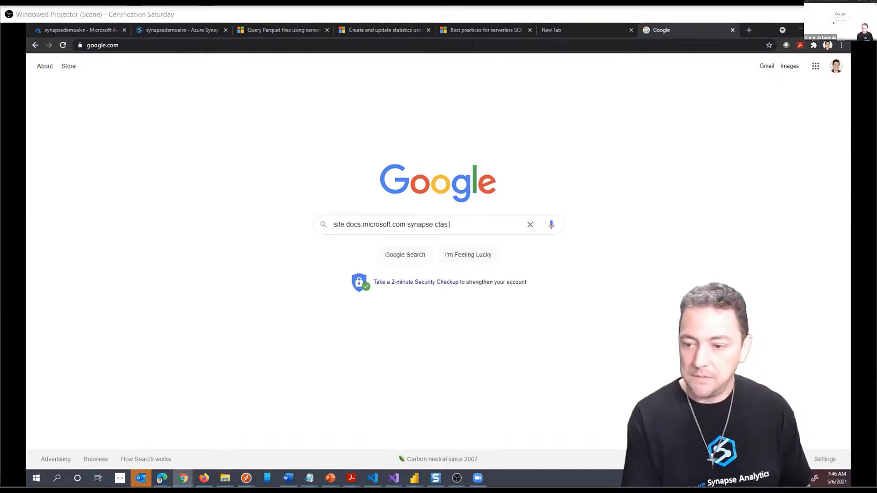
key(BackSpace)
key(BackSpace)
key(BackSpace)
text(etas)
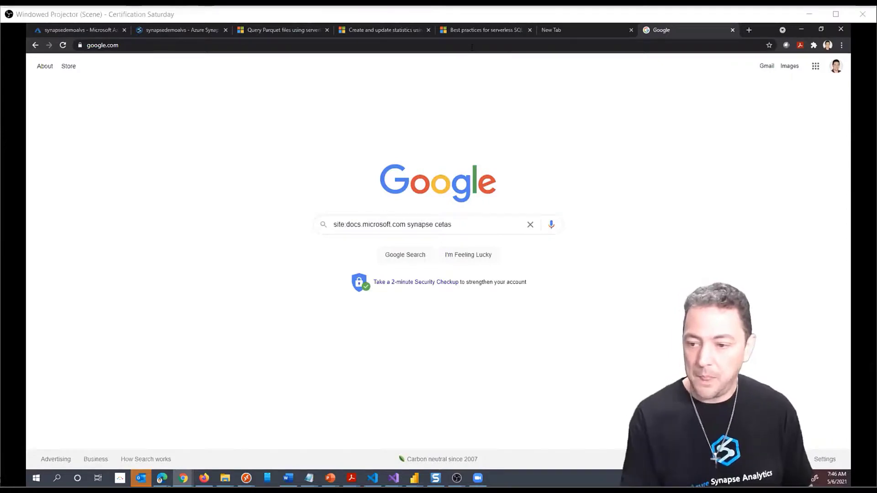
key(Return)
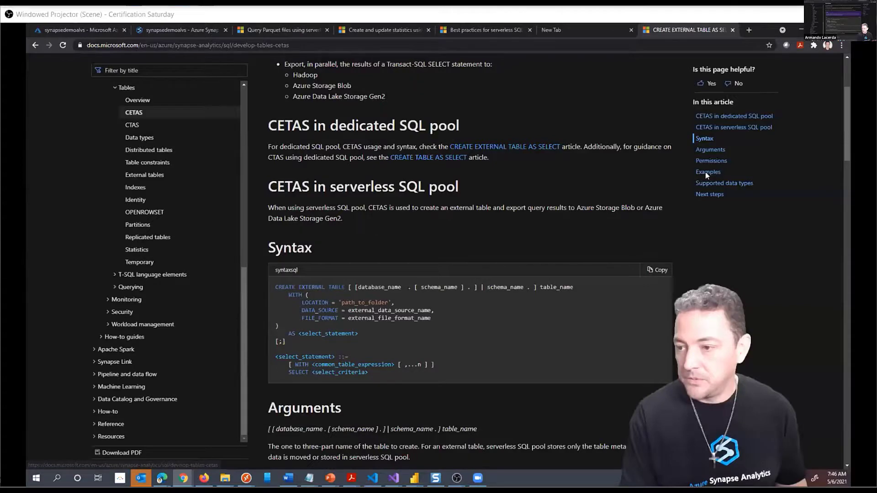
Step: Go to the article's Examples section and examine the first CETAS sample's location, data source, file format and SELECT statement
click(706, 172)
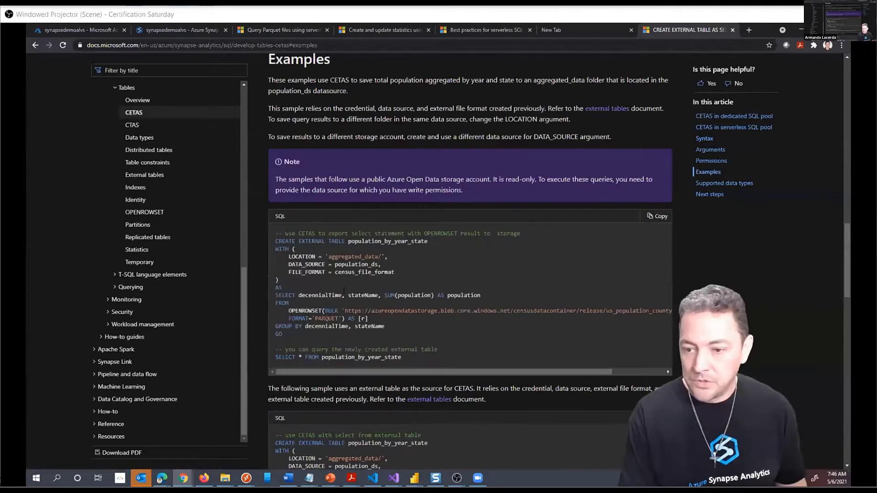
drag(285, 241, 308, 279)
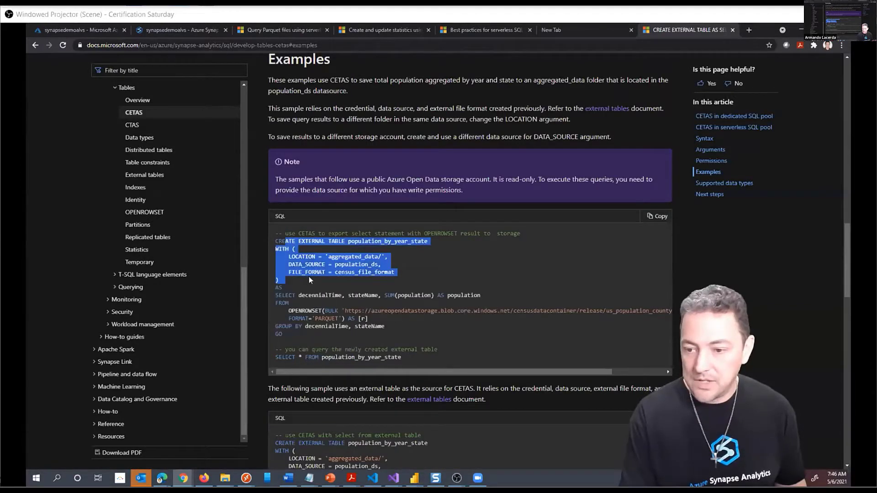
click(324, 272)
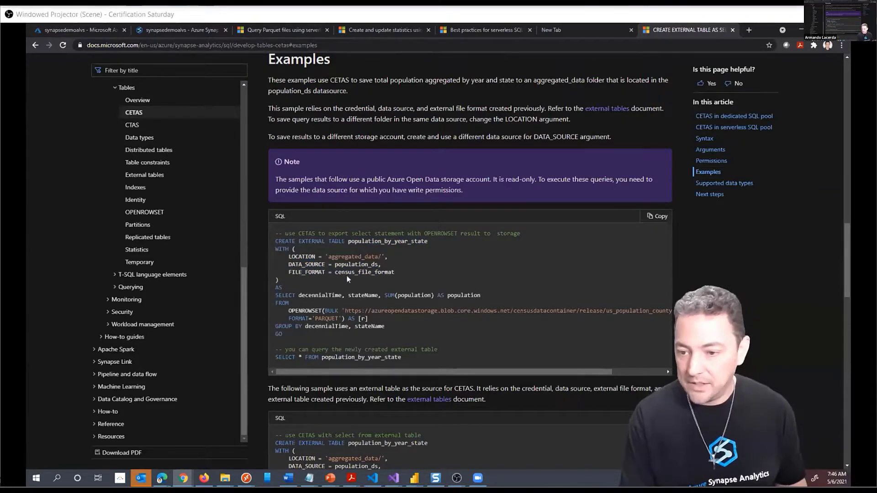
drag(334, 265, 299, 256)
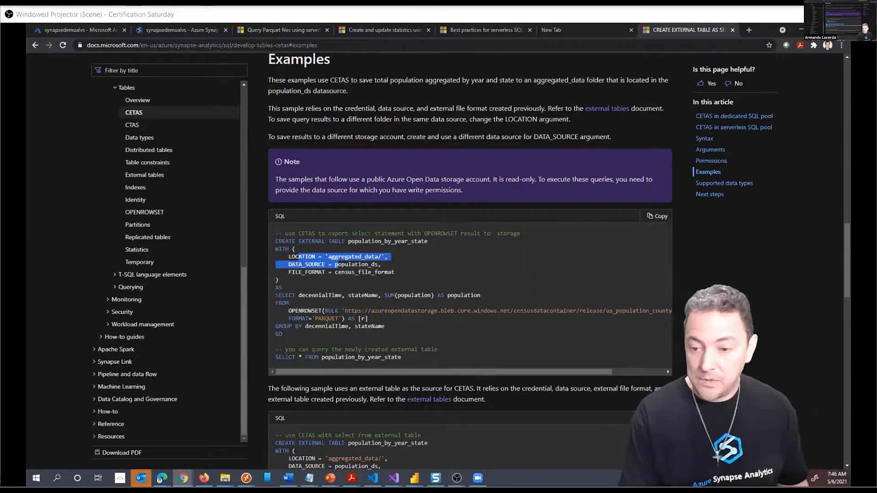
drag(276, 295, 302, 326)
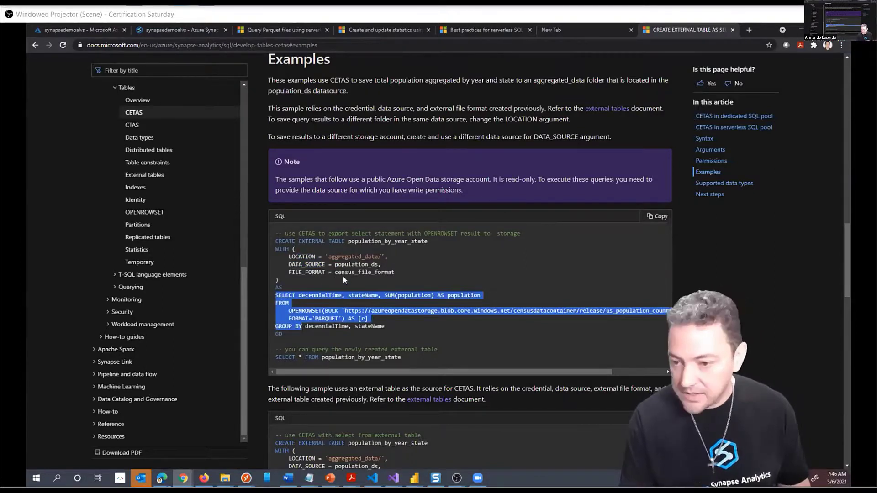
drag(341, 273, 388, 273)
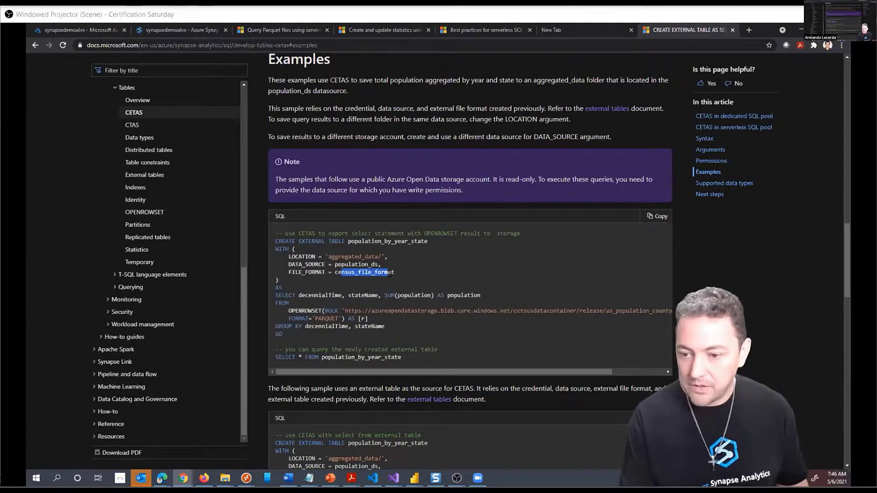
click(389, 273)
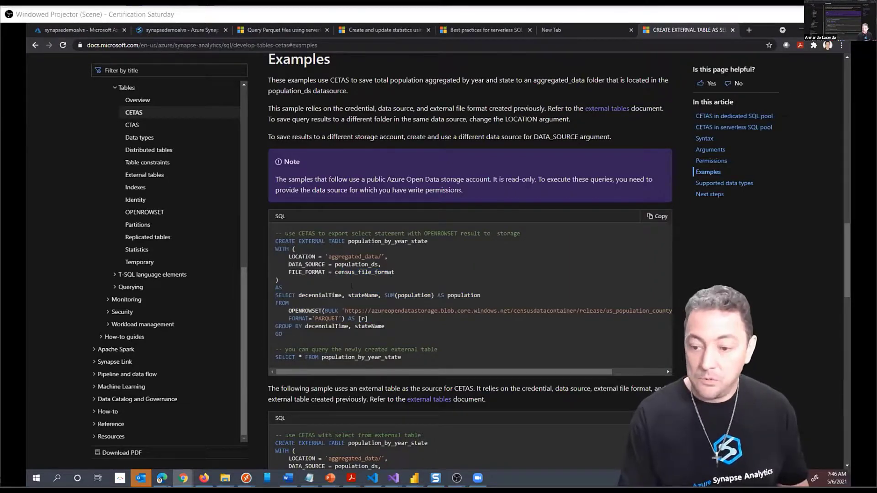
drag(344, 273, 374, 273)
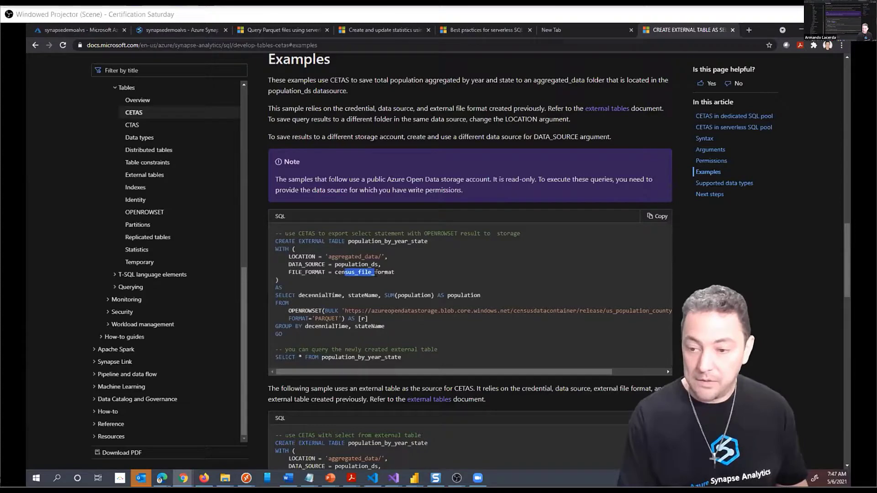
click(331, 330)
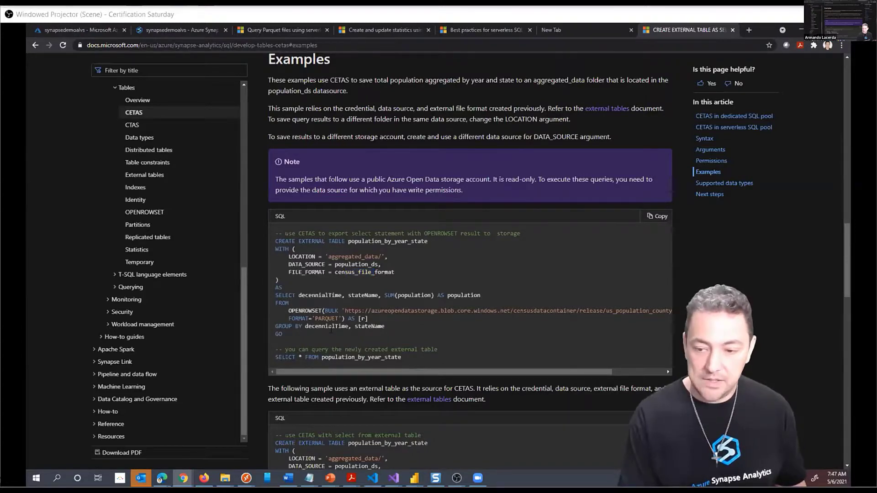
Step: Examine the SUM(population) aggregation in the first CETAS sample at a larger text size, and switch back to Power BI Desktop
key(ctrl+plus)
key(ctrl+plus)
scroll(331, 330, down, 1)
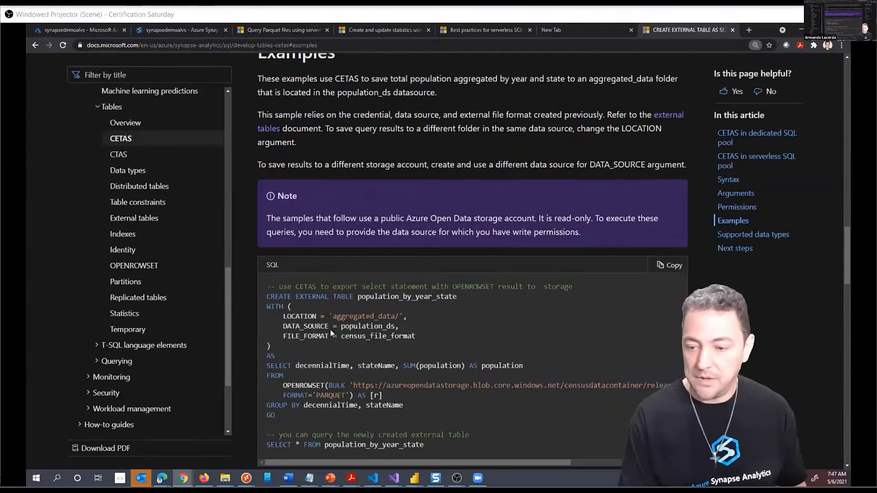
scroll(331, 335, down, 1)
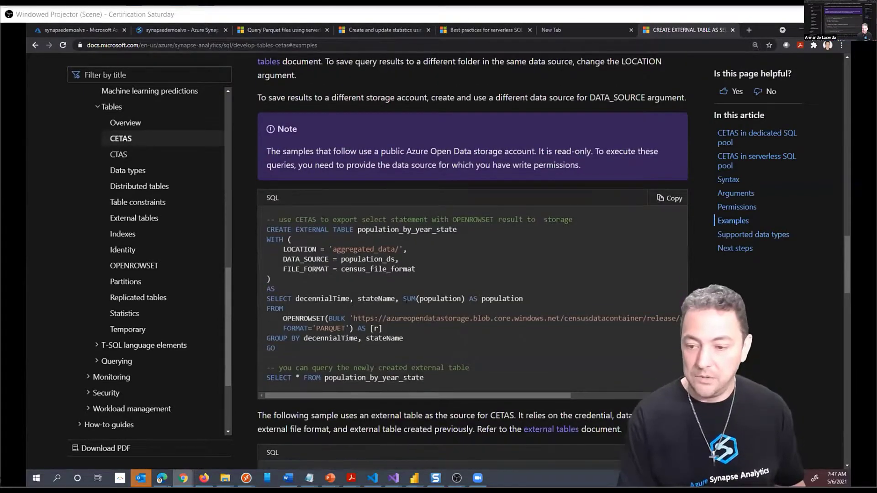
drag(442, 299, 407, 298)
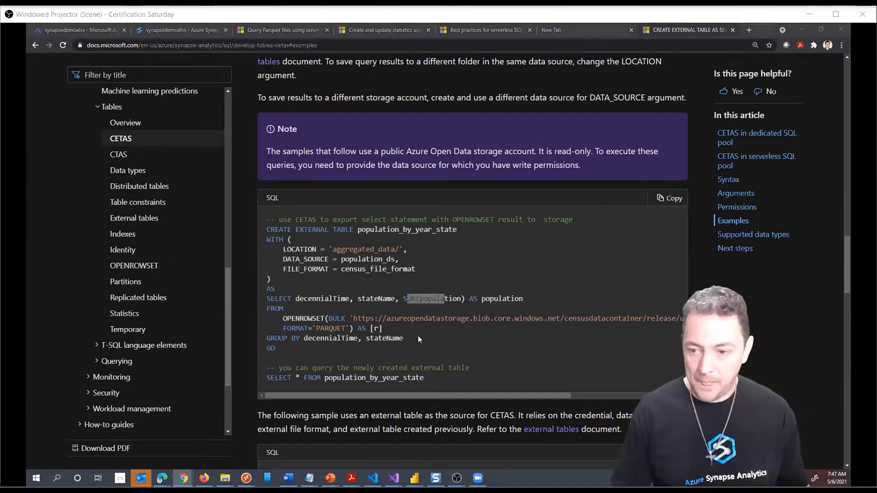
key(alt+Tab)
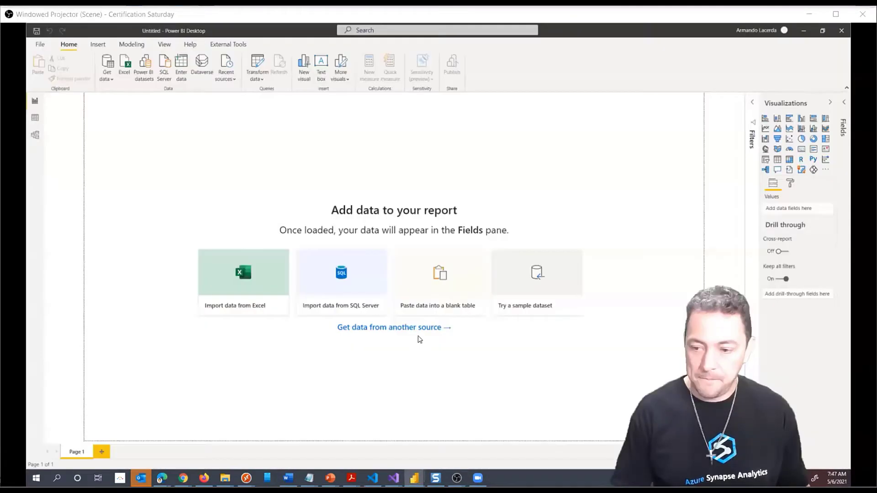